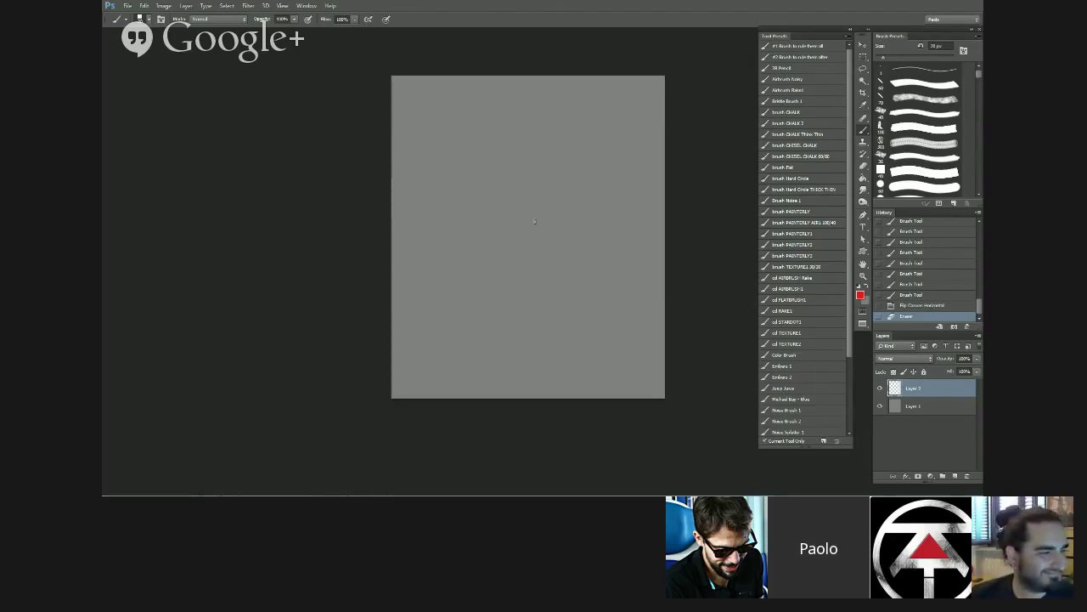
Step: Paste the elf portrait onto the empty grey canvas and scale it up proportionally to cover nearly the whole background
click(596, 255)
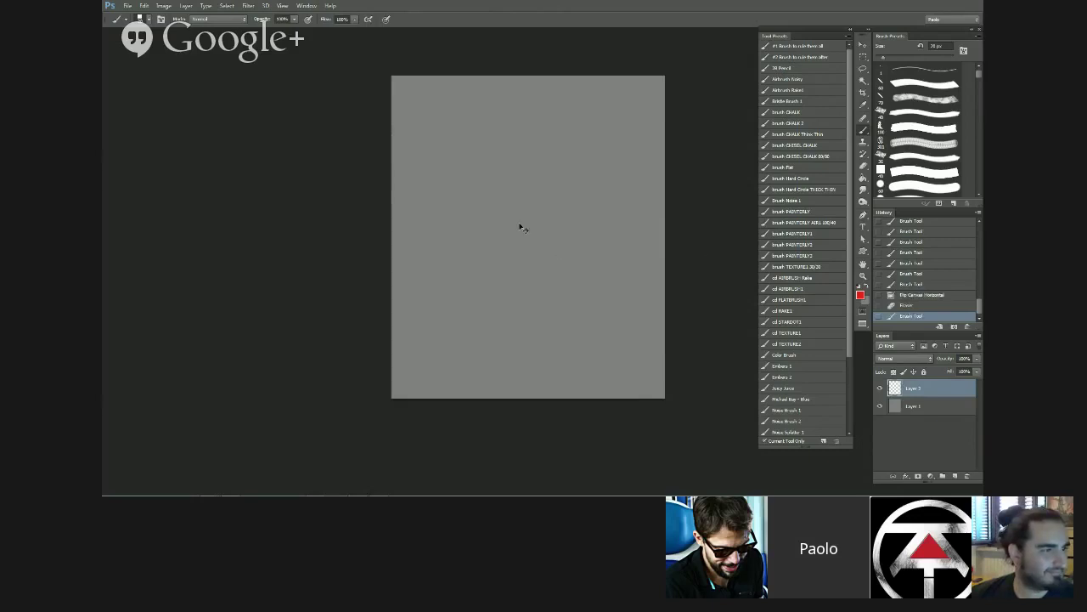
key(ctrl+v)
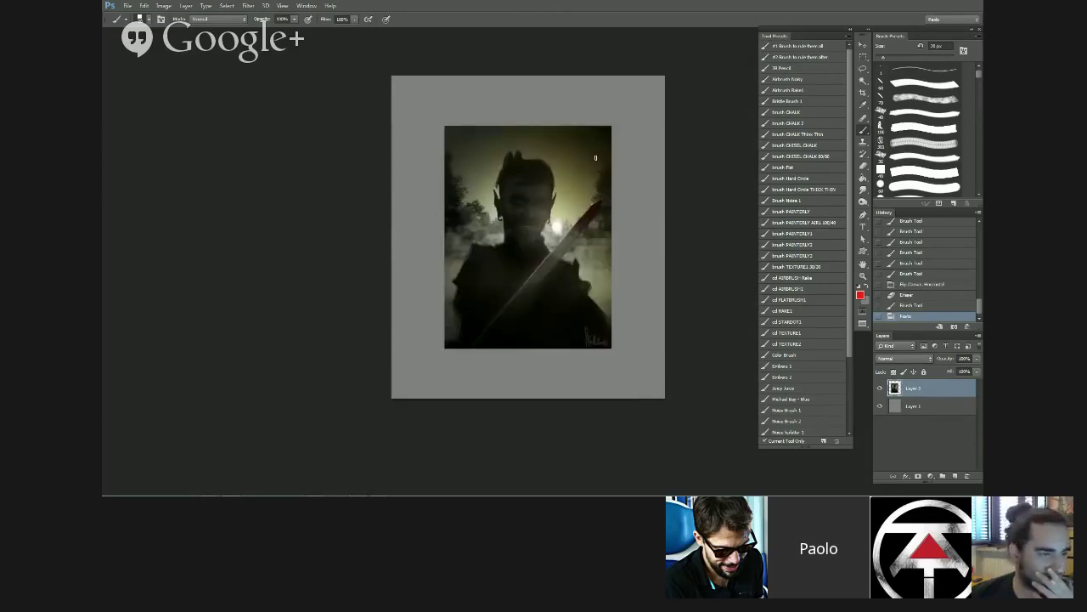
key(ctrl+t)
drag(611, 126, 688, 61)
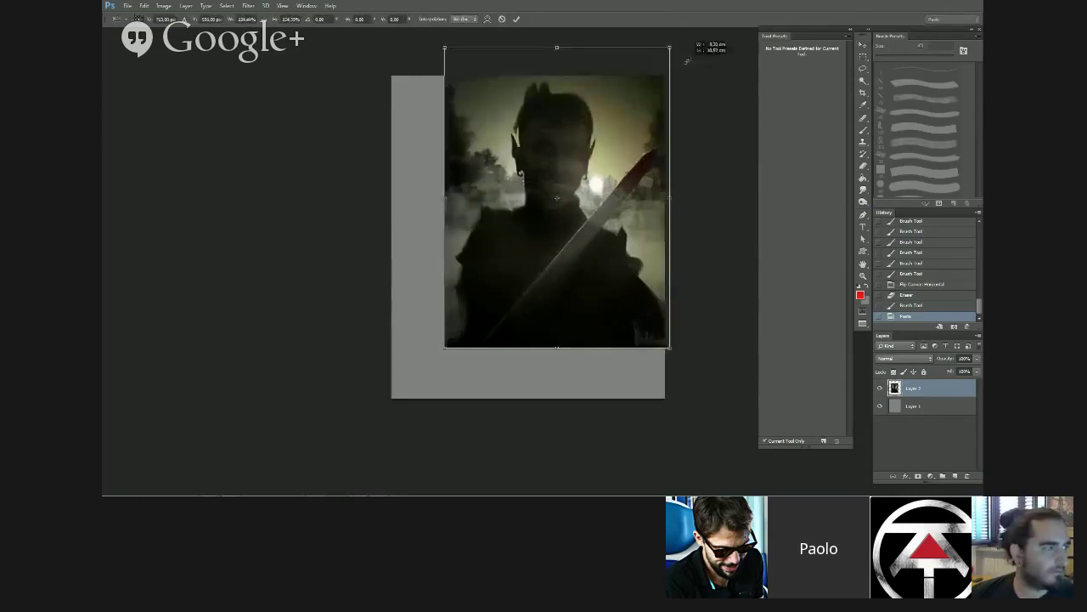
key(ctrl+minus)
drag(671, 195, 615, 311)
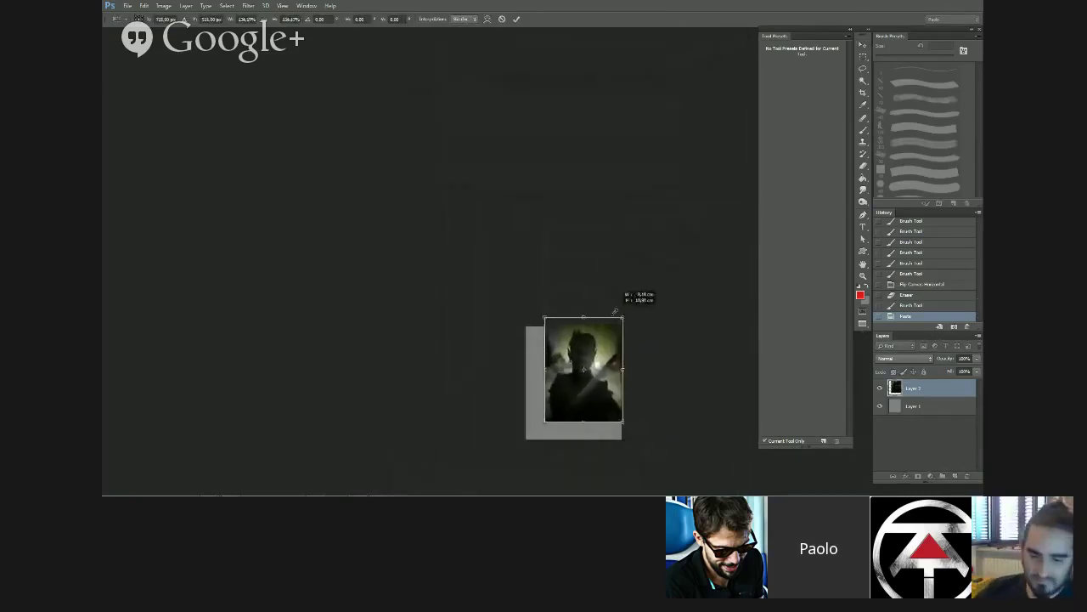
drag(597, 399, 578, 416)
drag(605, 335, 621, 316)
mouse_move(606, 371)
mouse_down()
mouse_move(618, 352)
mouse_move(609, 371)
mouse_up()
key(Return)
Step: Stretch the pasted portrait horizontally with Free Transform so it fills the full width of the canvas
scroll(588, 397, up, 1)
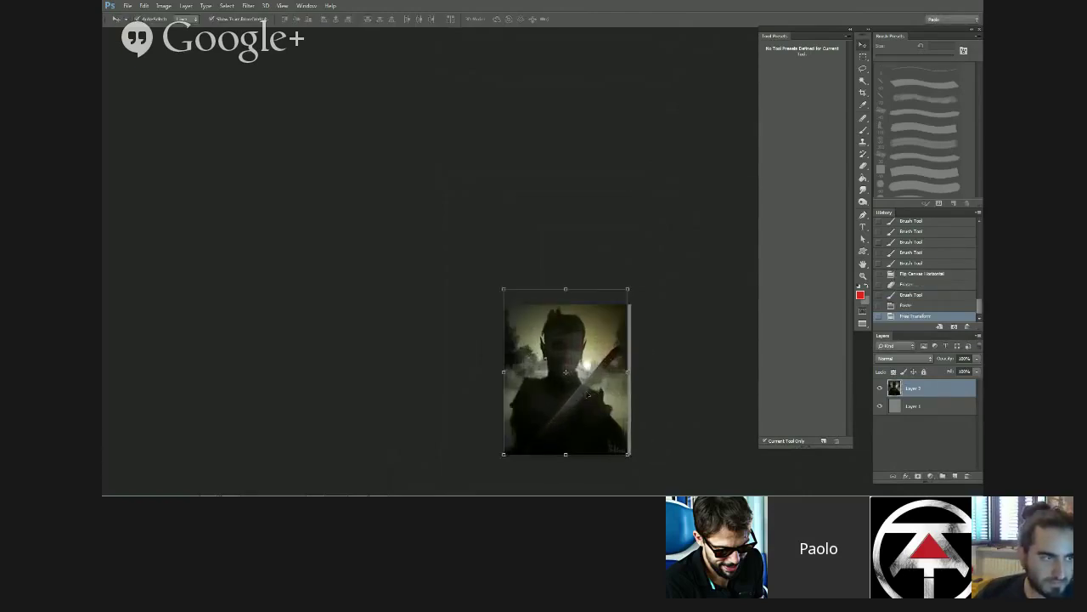
scroll(586, 401, up, 1)
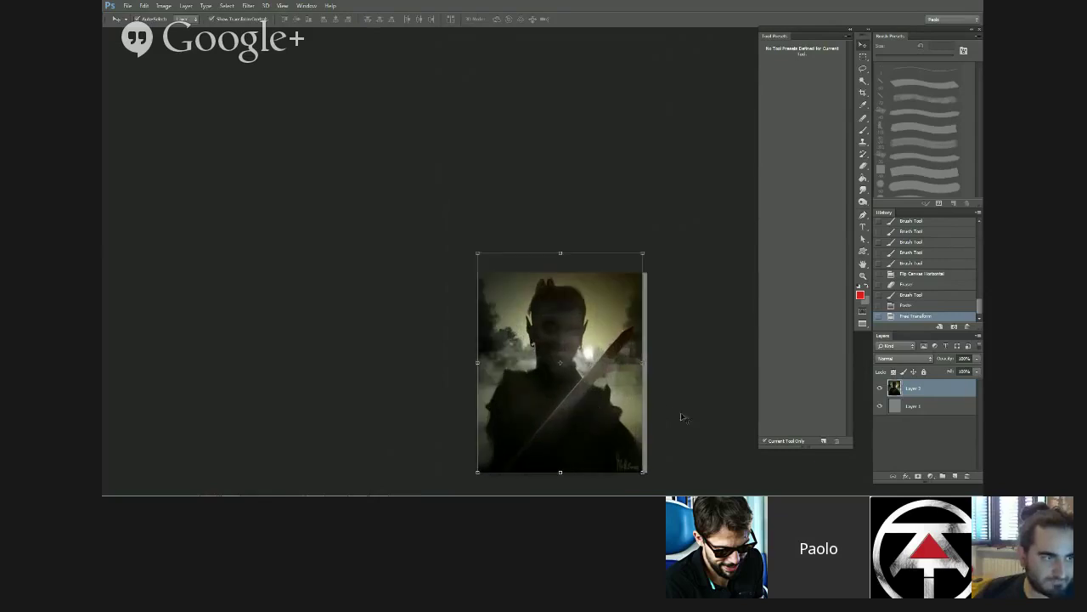
mouse_move(629, 414)
mouse_down()
mouse_move(620, 377)
mouse_move(622, 411)
mouse_up()
drag(643, 362, 677, 363)
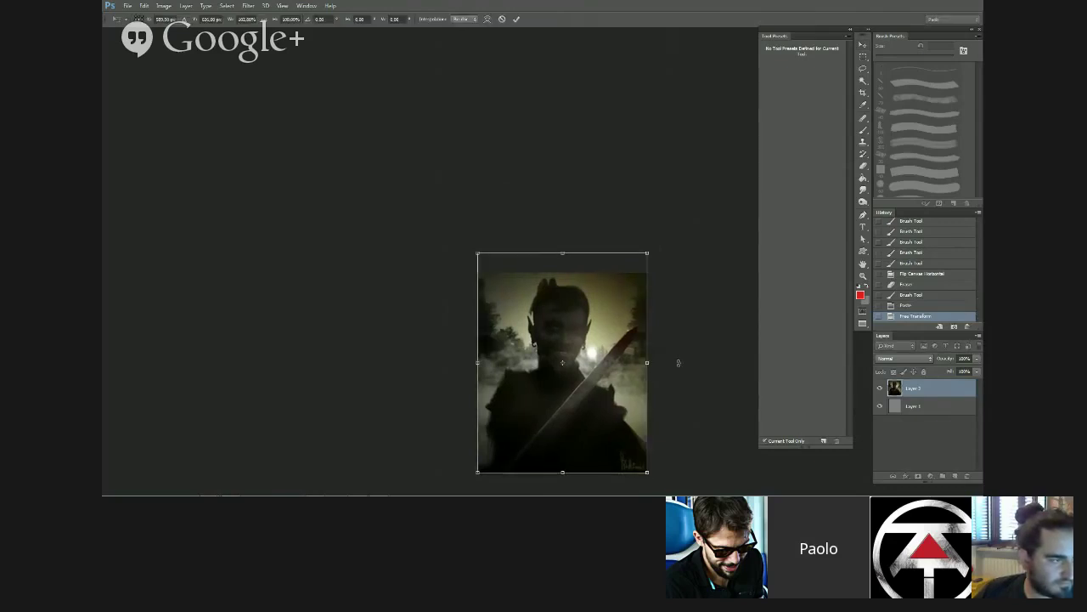
key(Return)
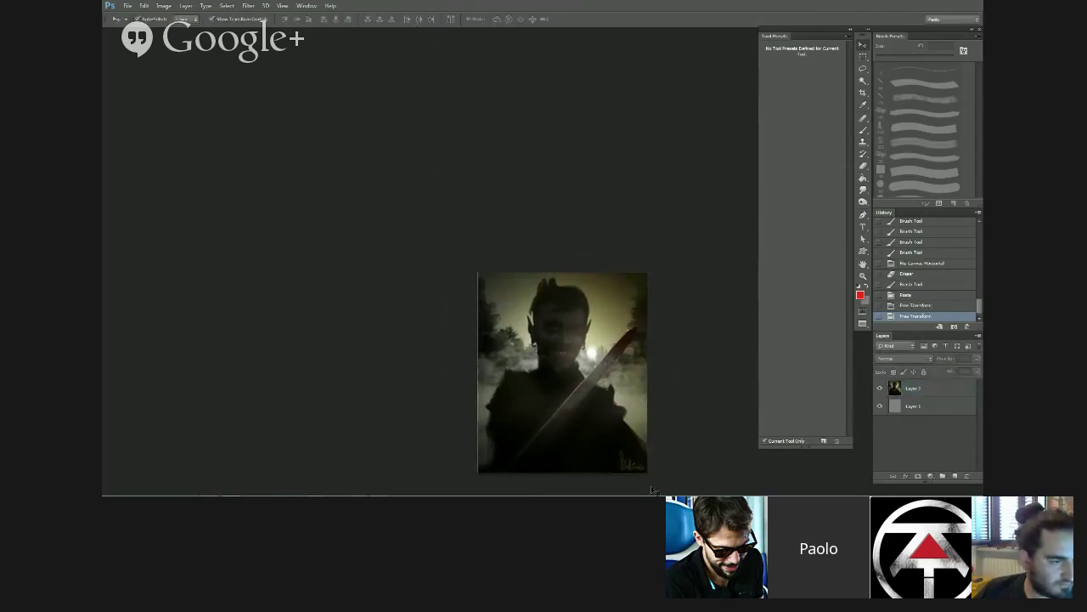
Step: Choose the Brush tool with a smooth, solid stroke preset and make the pasted portrait's layer active
scroll(652, 490, up, 3)
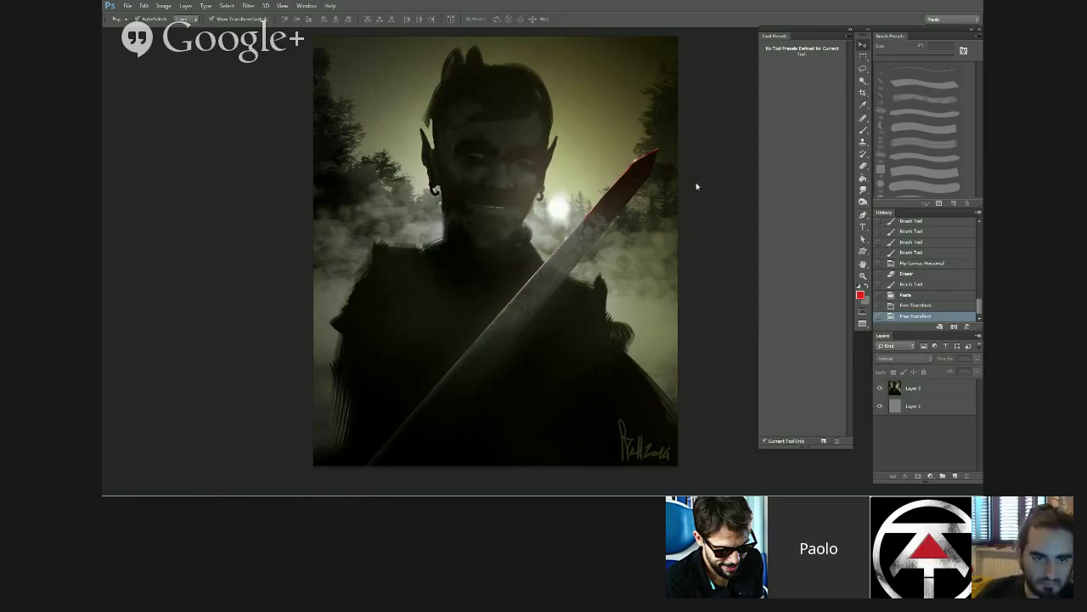
click(862, 132)
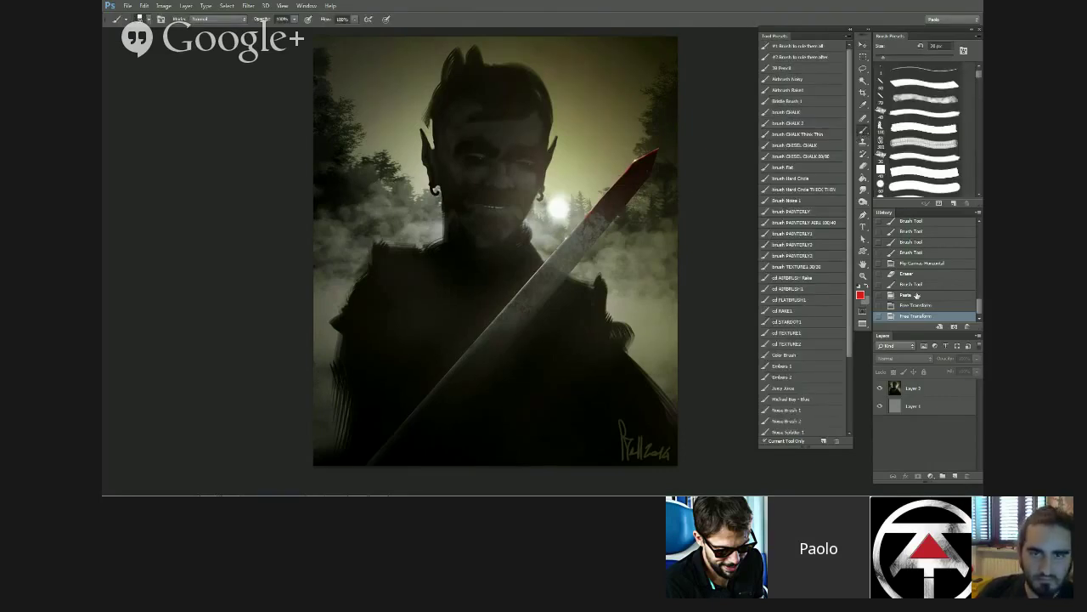
click(911, 184)
click(924, 390)
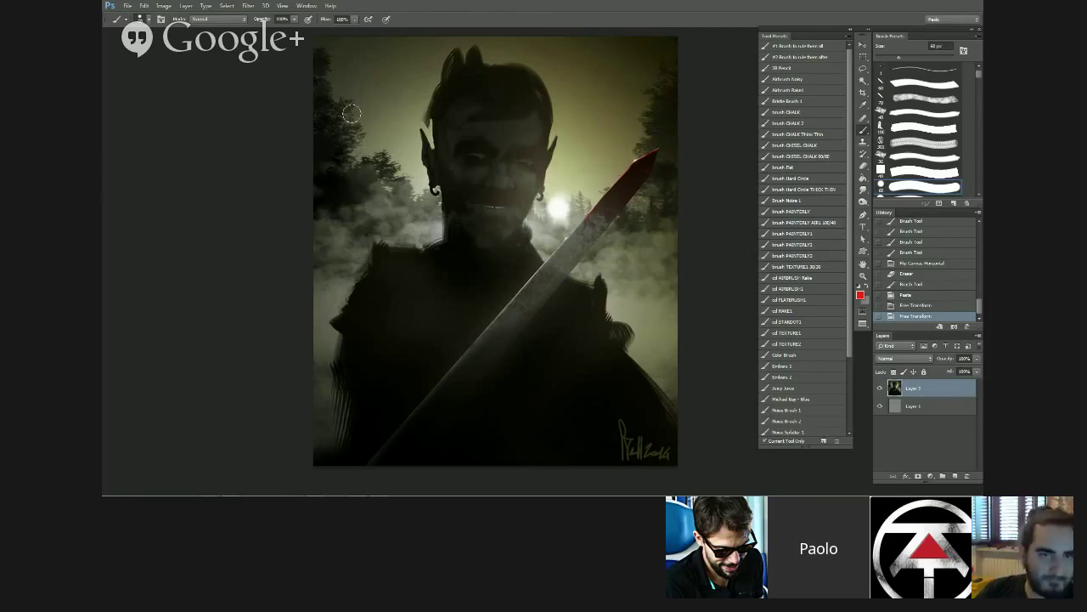
Step: Examine the background foliage, the figure's silhouette and the bloodied sword blade at different magnifications
scroll(351, 113, up, 5)
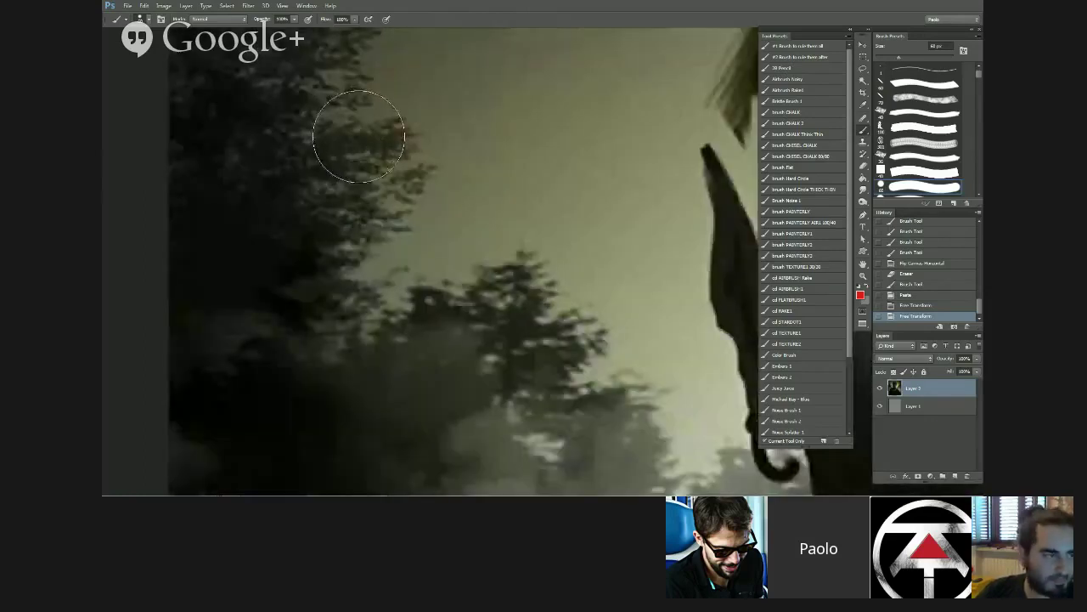
scroll(359, 136, down, 5)
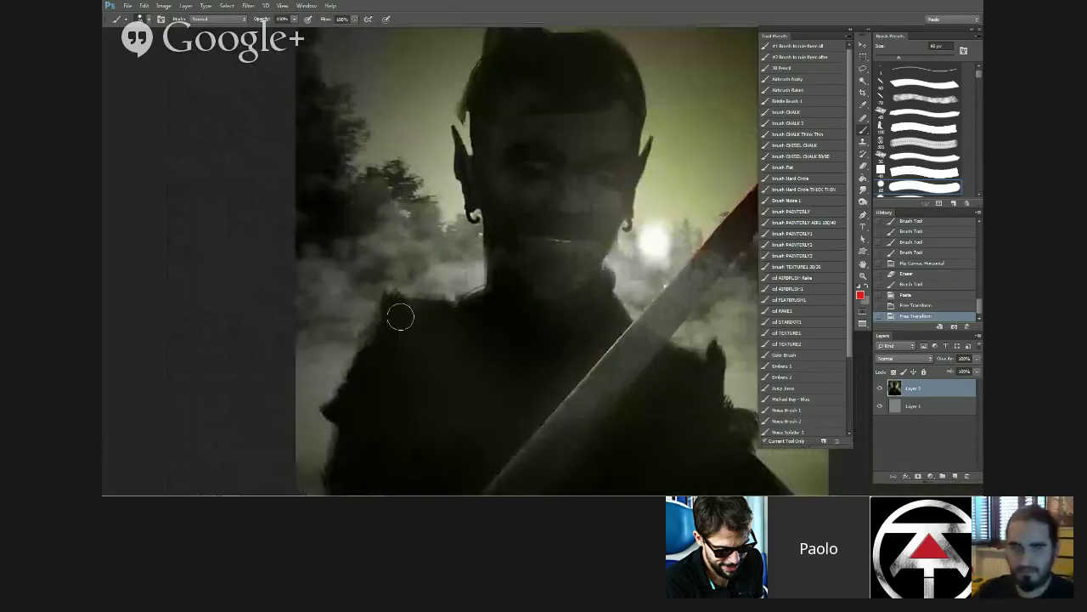
scroll(403, 298, down, 3)
scroll(410, 261, down, 1)
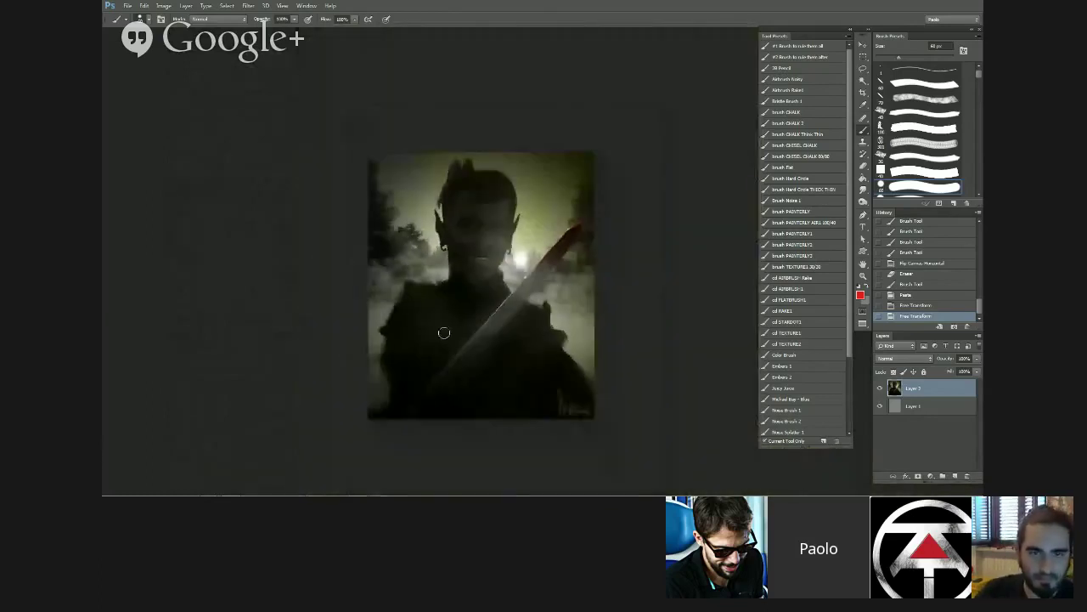
scroll(476, 383, up, 1)
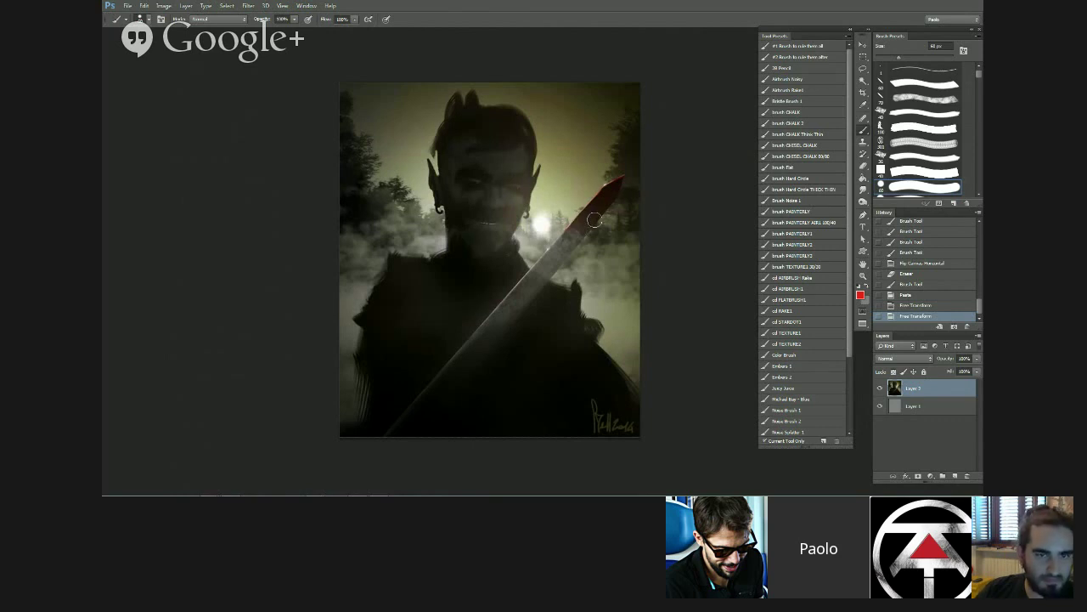
scroll(595, 220, up, 2)
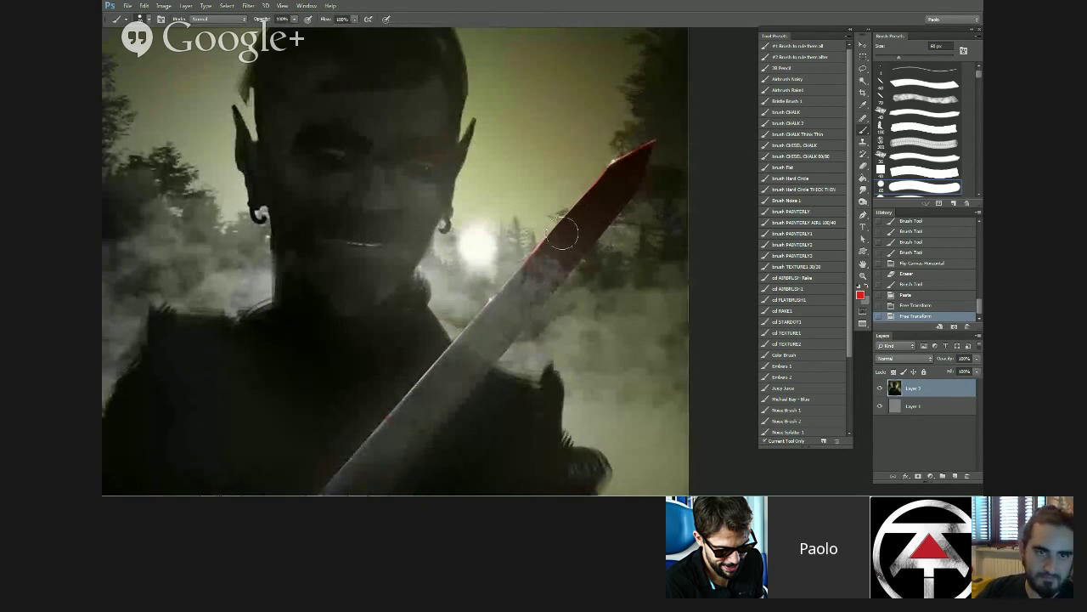
scroll(566, 230, down, 3)
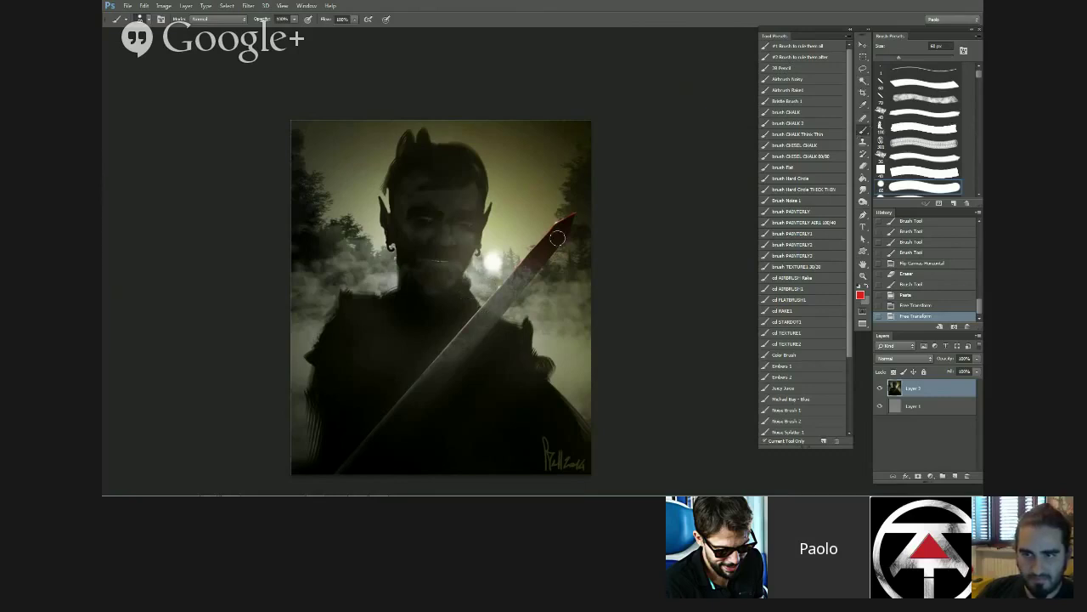
Step: Add a new layer above the portrait and shrink the white brush to a fine tip
scroll(496, 247, up, 1)
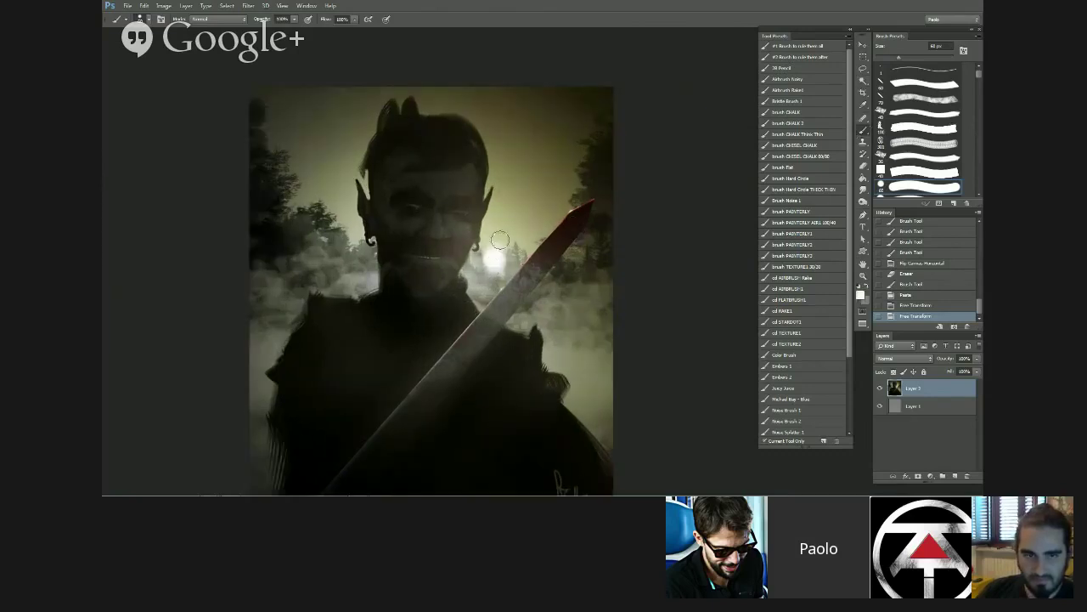
click(955, 476)
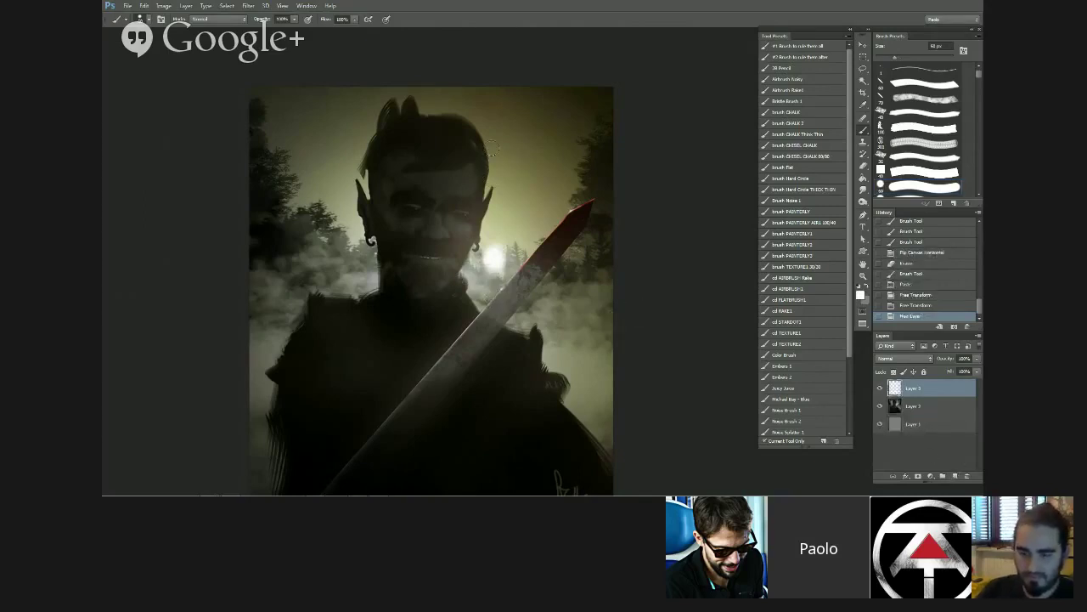
key(bracketleft)
key(bracketleft)
key(bracketleft)
key(bracketleft)
key(bracketleft)
key(bracketleft)
key(bracketleft)
key(bracketleft)
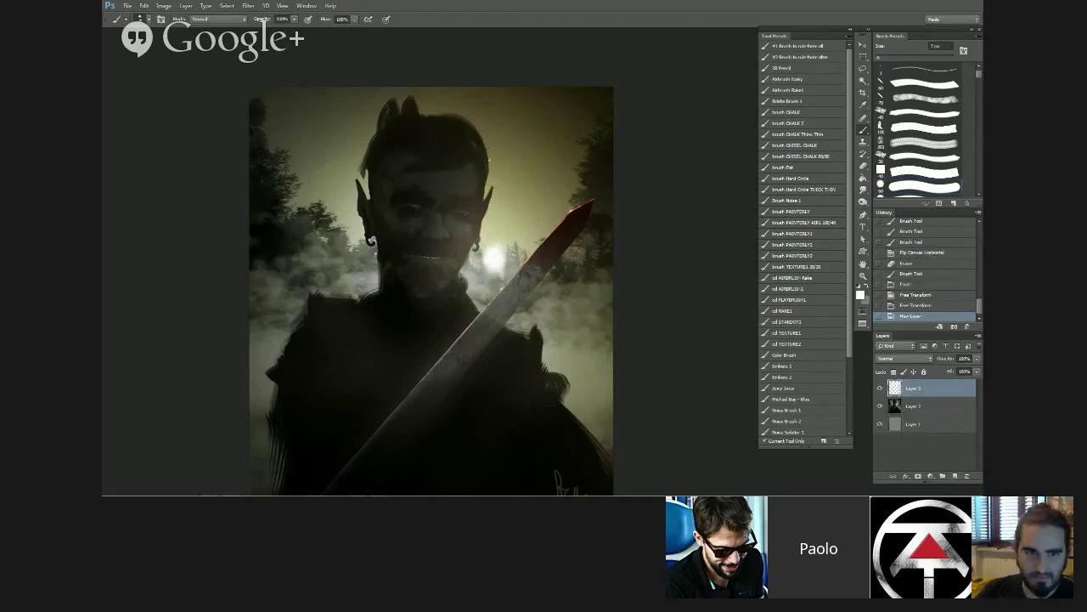
Step: Paint thin white rim-light strokes along the figure's hair, the ear beside the sun, the earring, the jaw and the neck
mouse_move(487, 166)
mouse_down()
mouse_move(479, 130)
mouse_move(485, 165)
mouse_up()
drag(487, 180, 481, 165)
mouse_move(484, 173)
mouse_down()
mouse_move(479, 161)
mouse_move(482, 192)
mouse_move(491, 187)
mouse_up()
drag(486, 225, 482, 201)
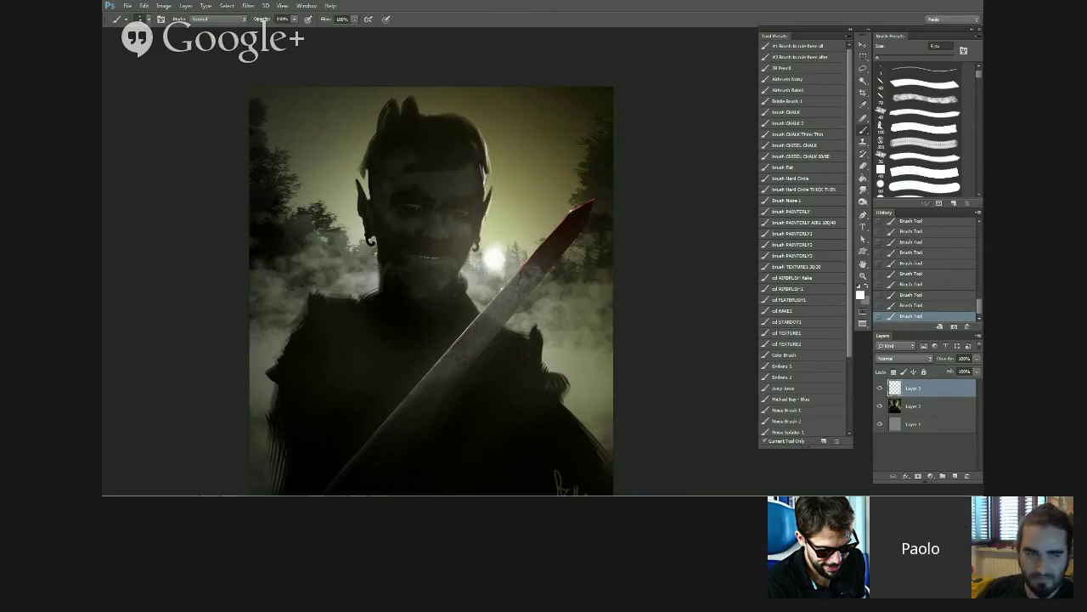
drag(482, 244, 478, 238)
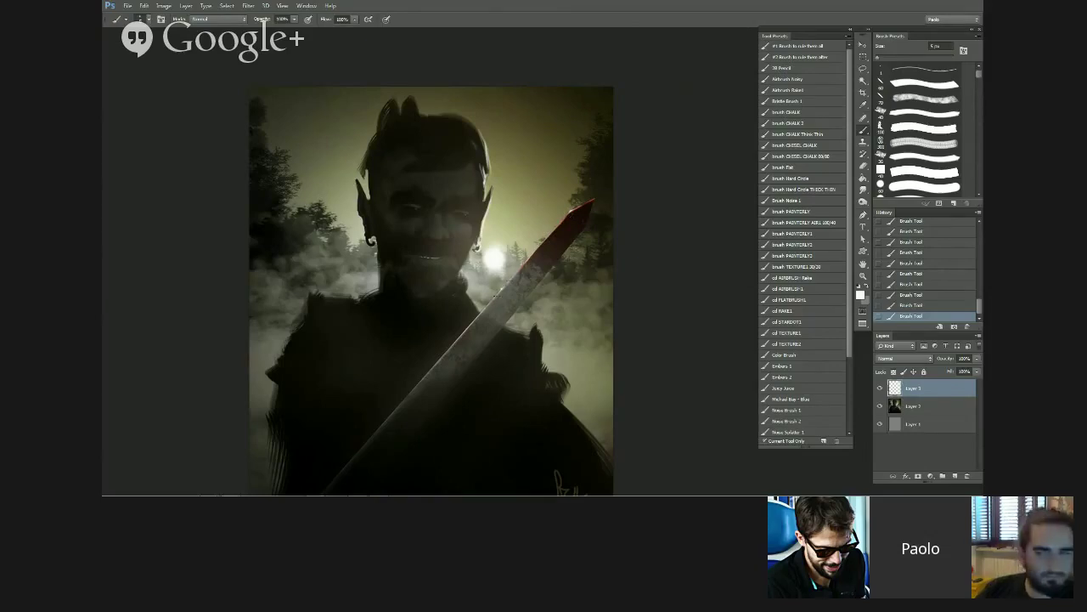
drag(459, 270, 472, 312)
mouse_move(389, 104)
mouse_down()
mouse_move(383, 123)
mouse_move(387, 101)
mouse_up()
Step: Examine the painted rim light against the sun, the shoulders and the overall silhouette at different magnifications
scroll(392, 323, down, 2)
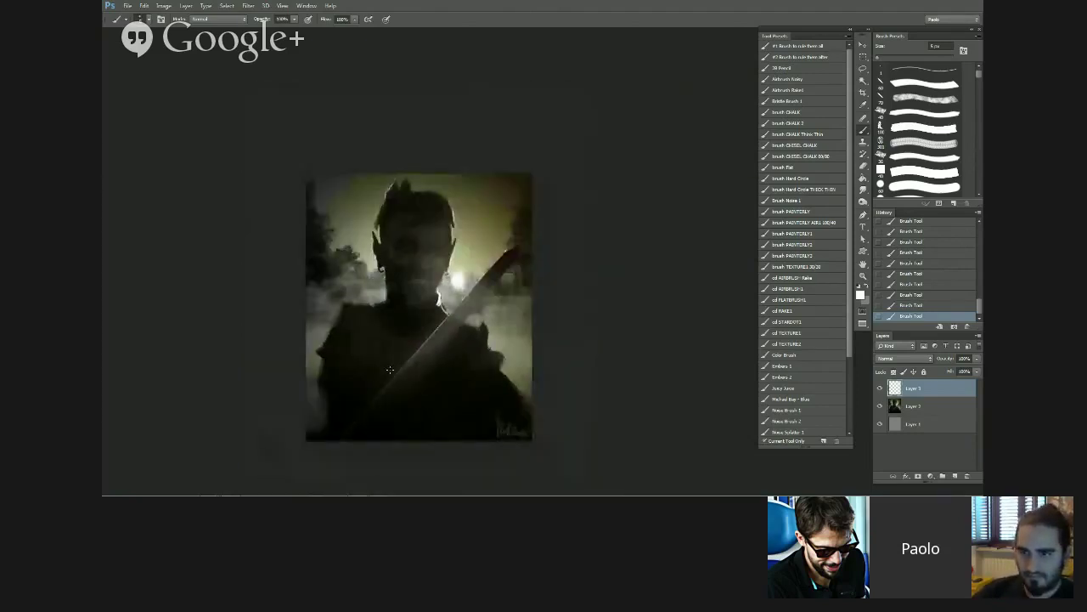
scroll(432, 261, up, 1)
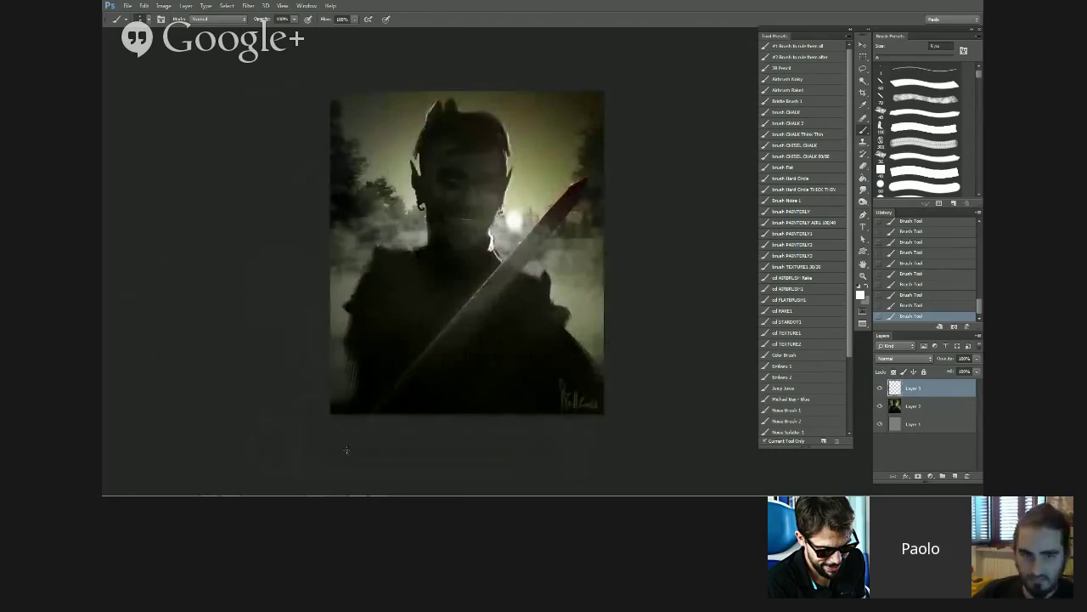
drag(422, 446, 464, 371)
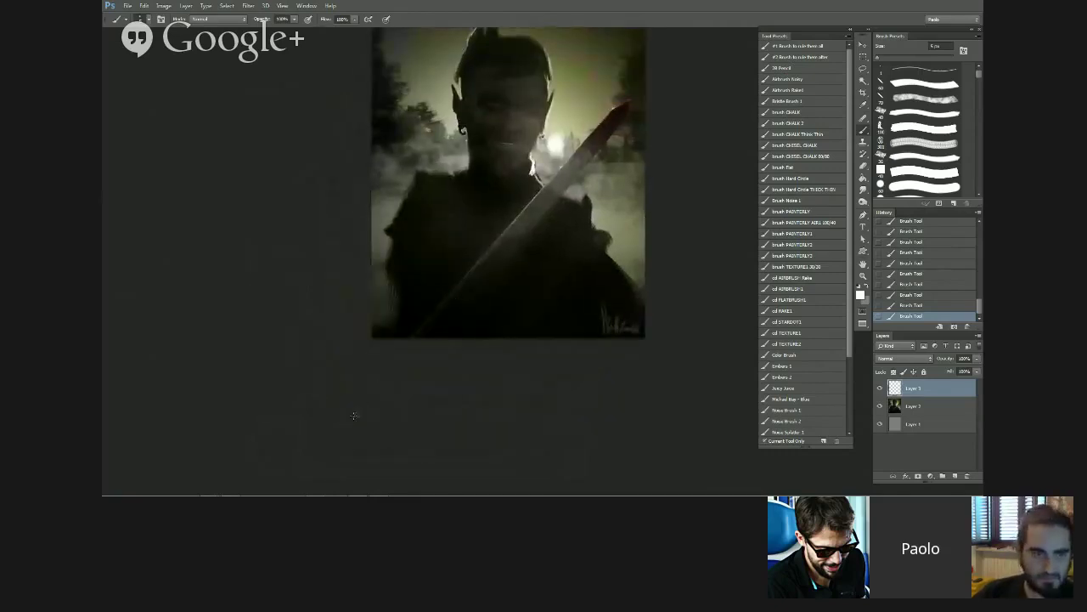
scroll(407, 392, up, 1)
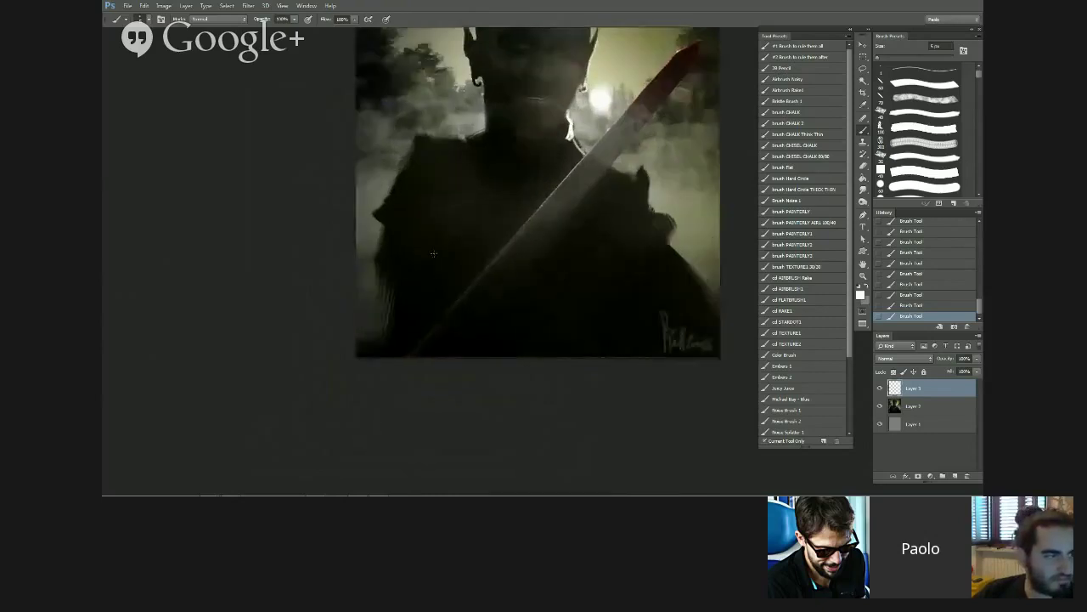
scroll(418, 244, down, 1)
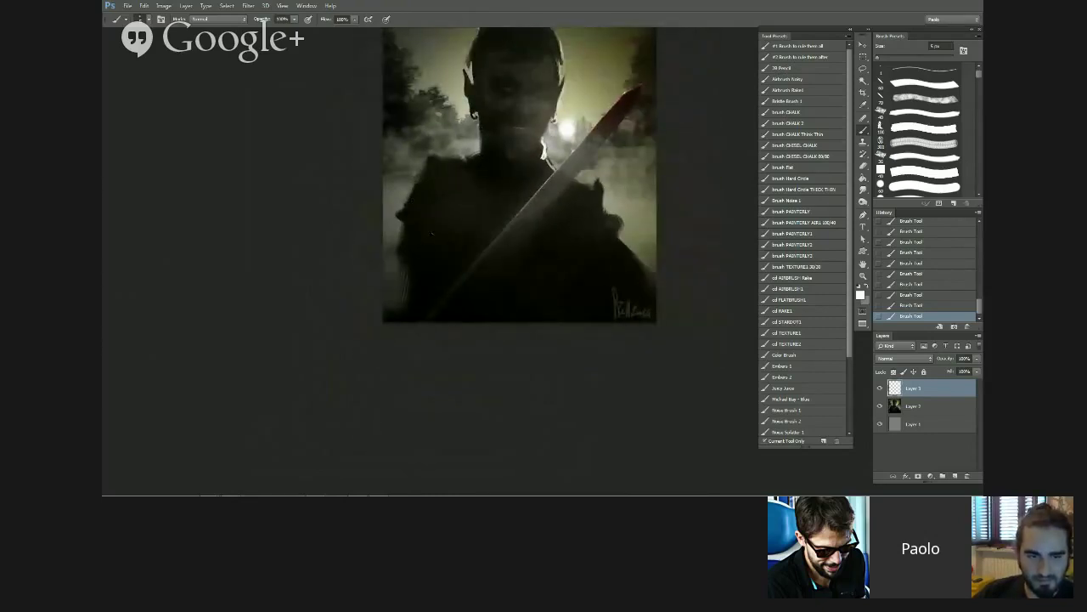
scroll(435, 226, down, 1)
scroll(447, 227, up, 2)
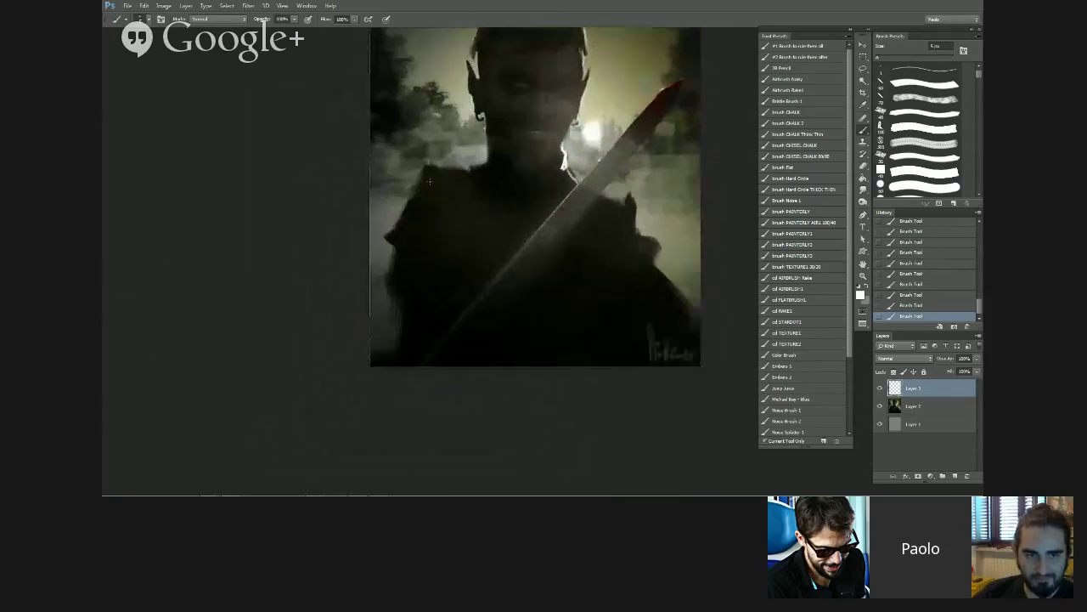
scroll(432, 167, up, 1)
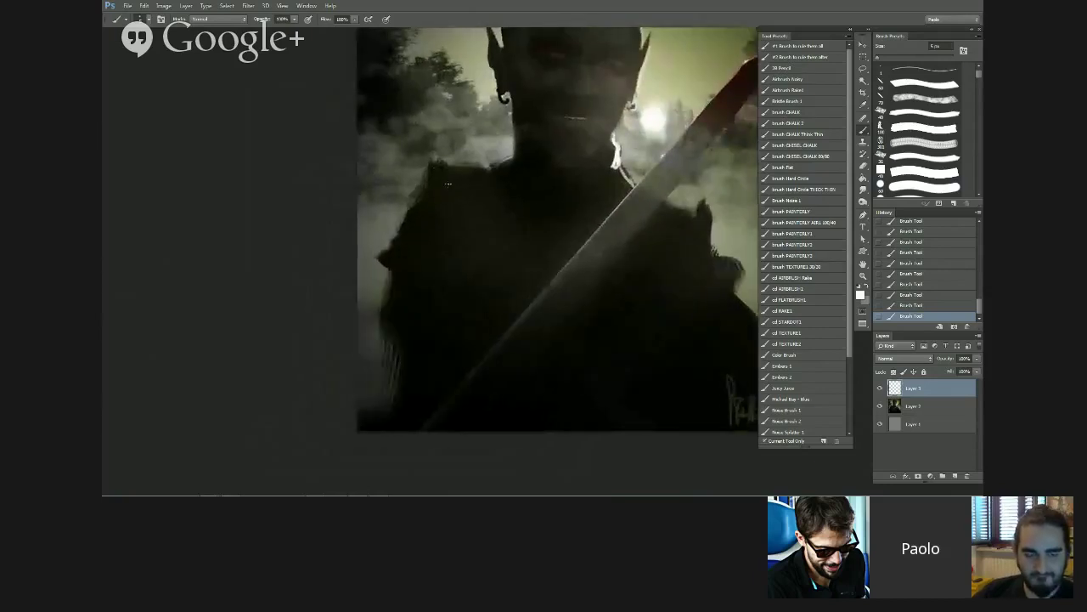
scroll(481, 200, down, 2)
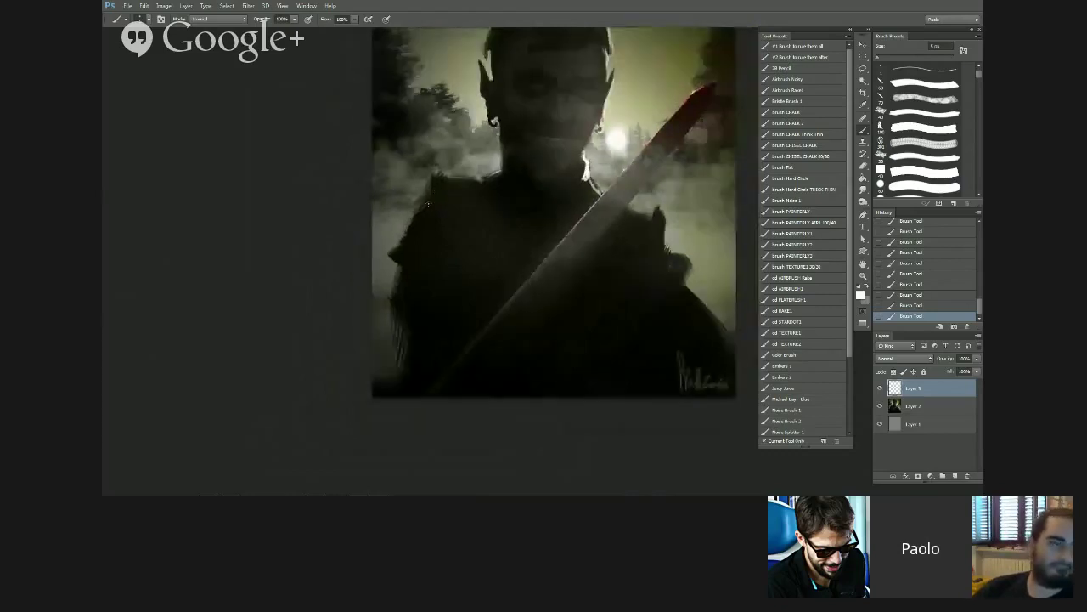
scroll(453, 232, down, 2)
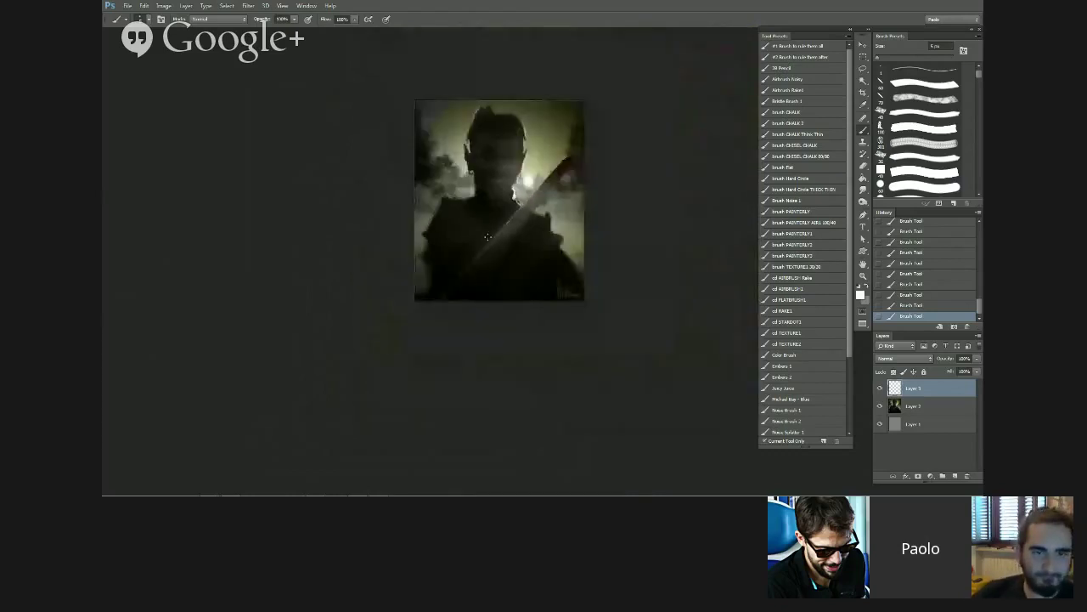
scroll(499, 199, up, 1)
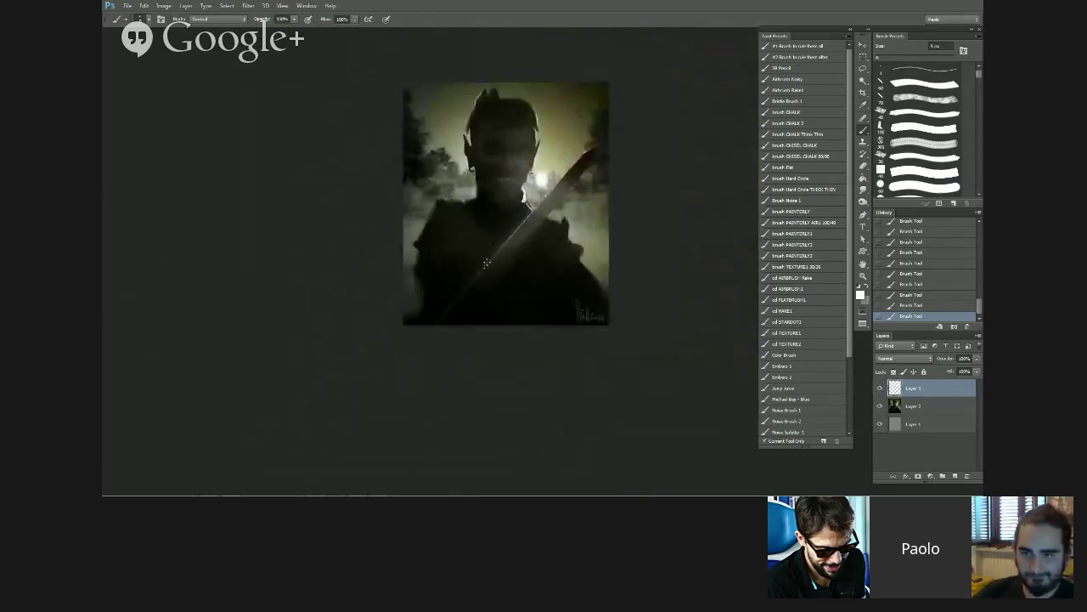
scroll(486, 264, up, 3)
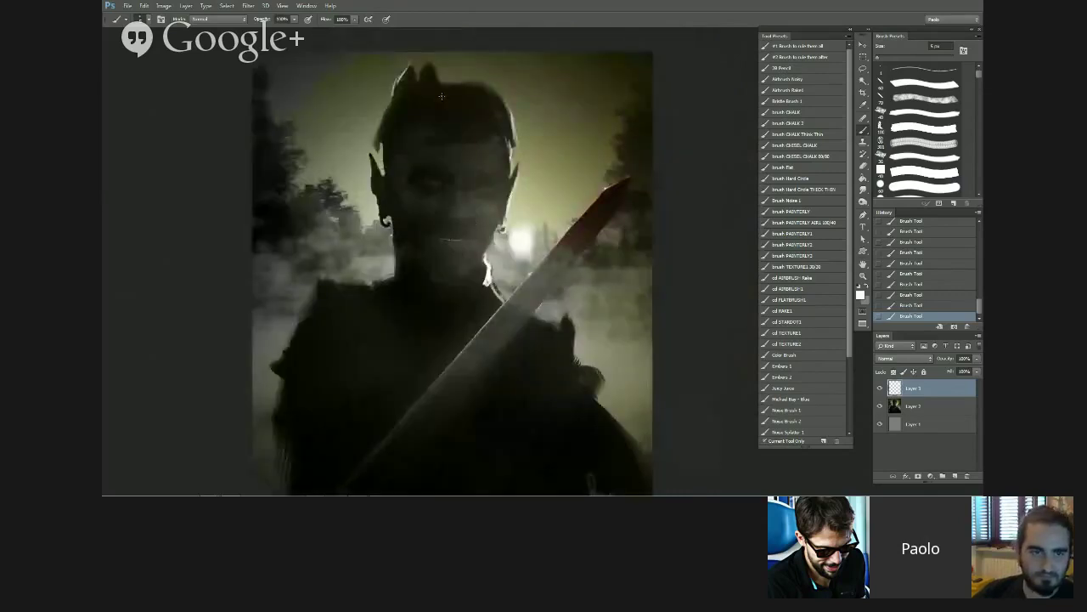
scroll(441, 96, down, 1)
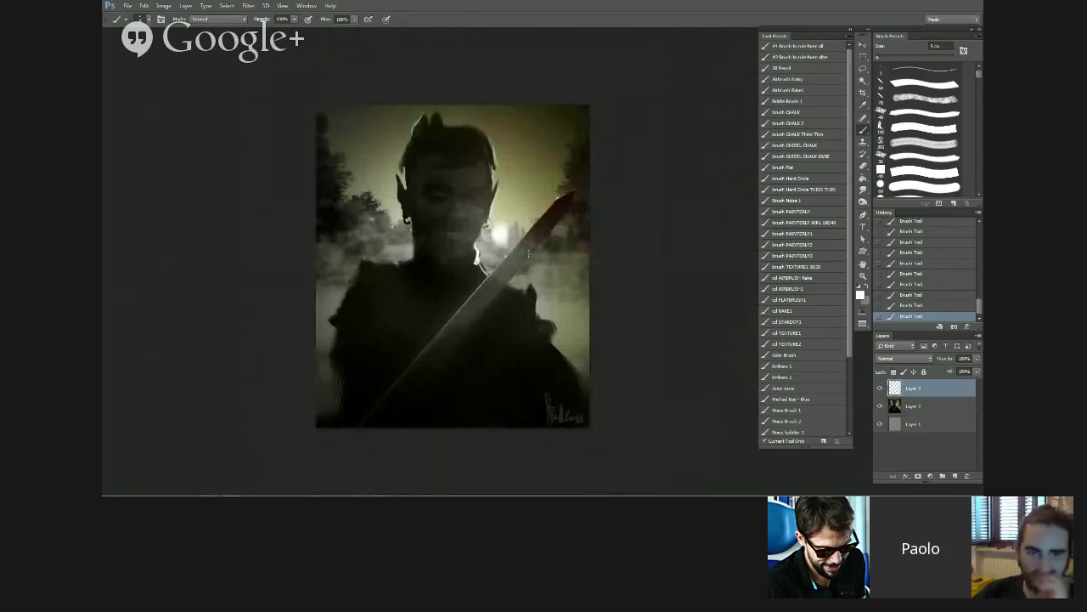
scroll(555, 214, up, 1)
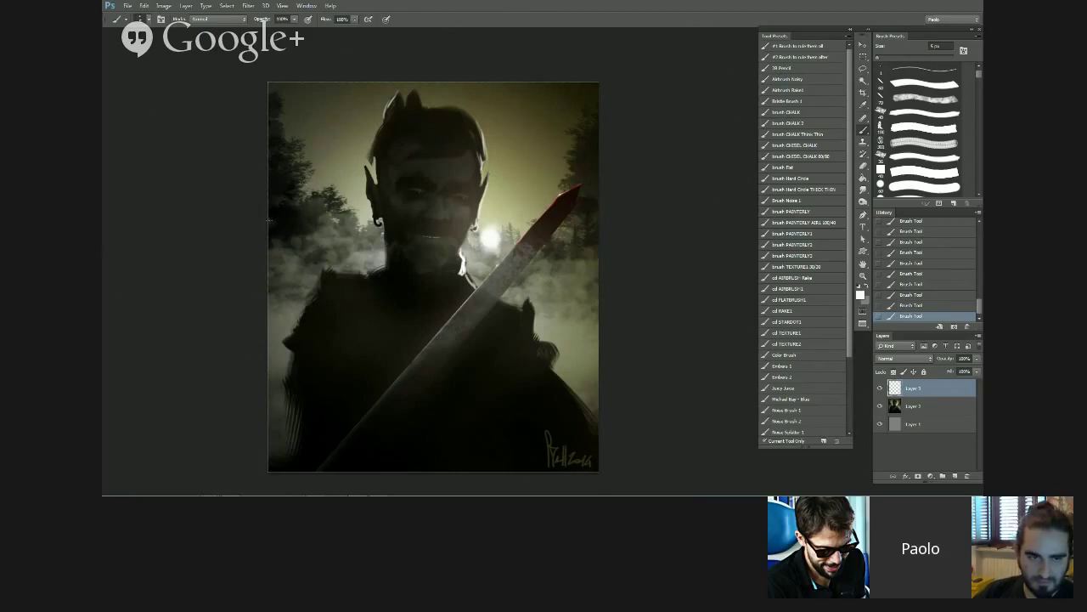
Step: Paint fine specks into the foliage of the tree beyond the sword tip, using tones sampled from the sky and leaves
scroll(269, 220, up, 3)
scroll(340, 253, down, 2)
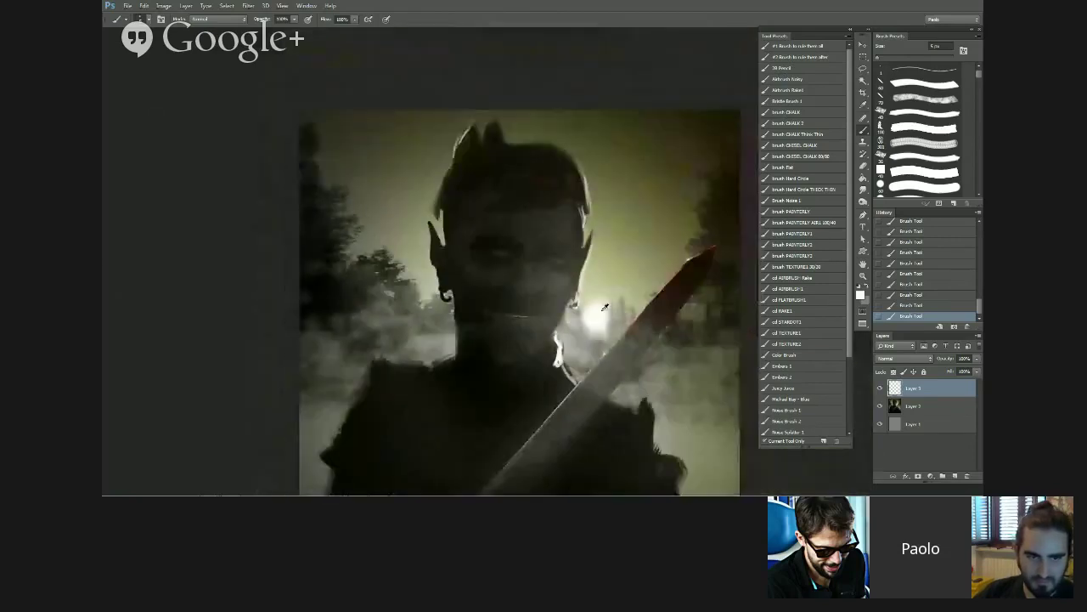
scroll(596, 290, right, 5)
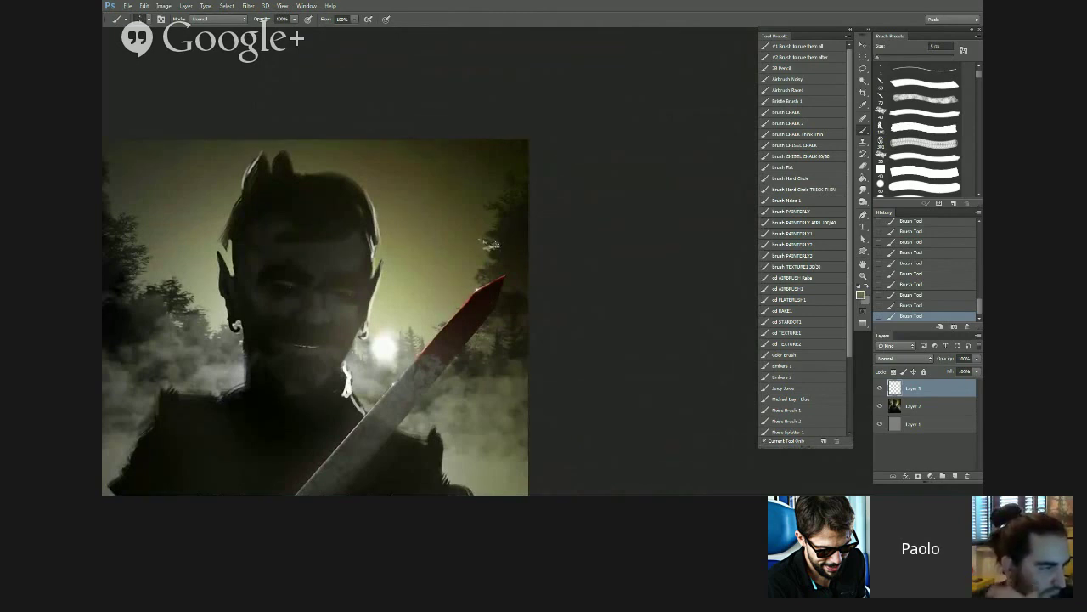
alt+click(499, 242)
alt+click(494, 245)
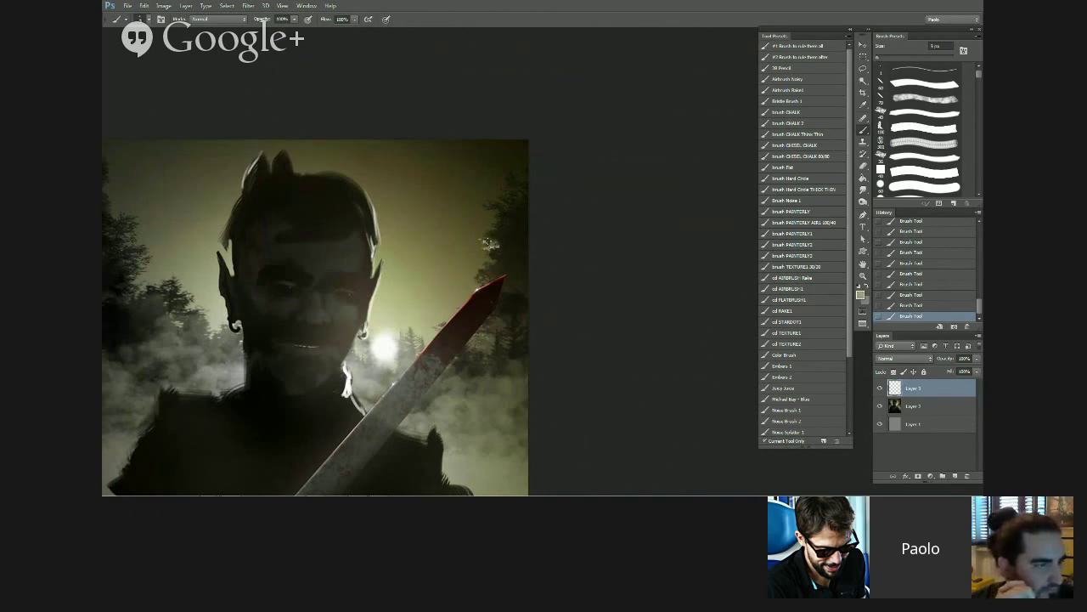
alt+click(493, 244)
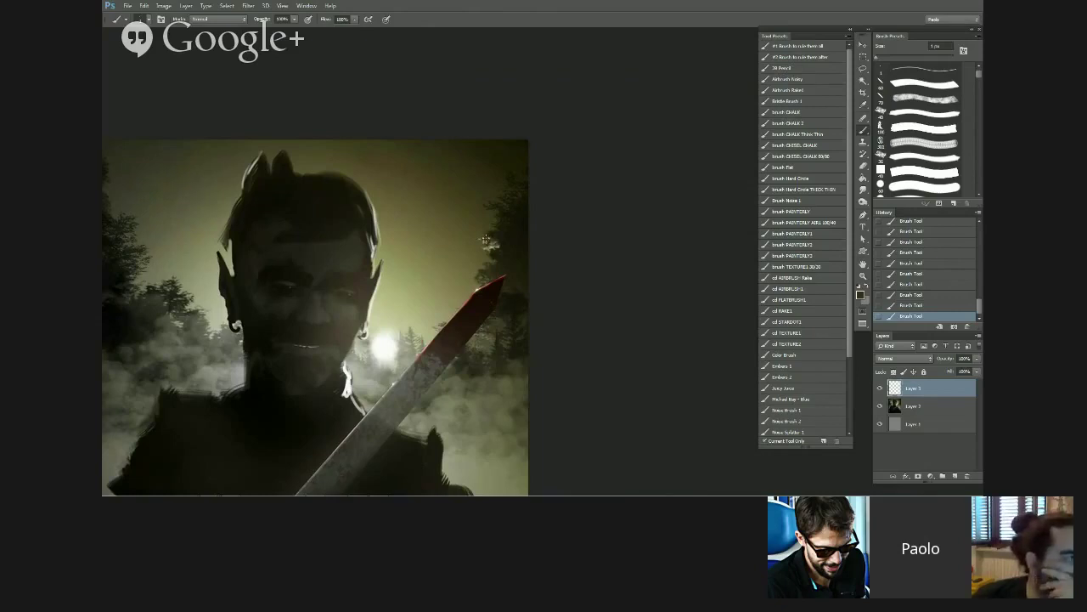
alt+click(492, 243)
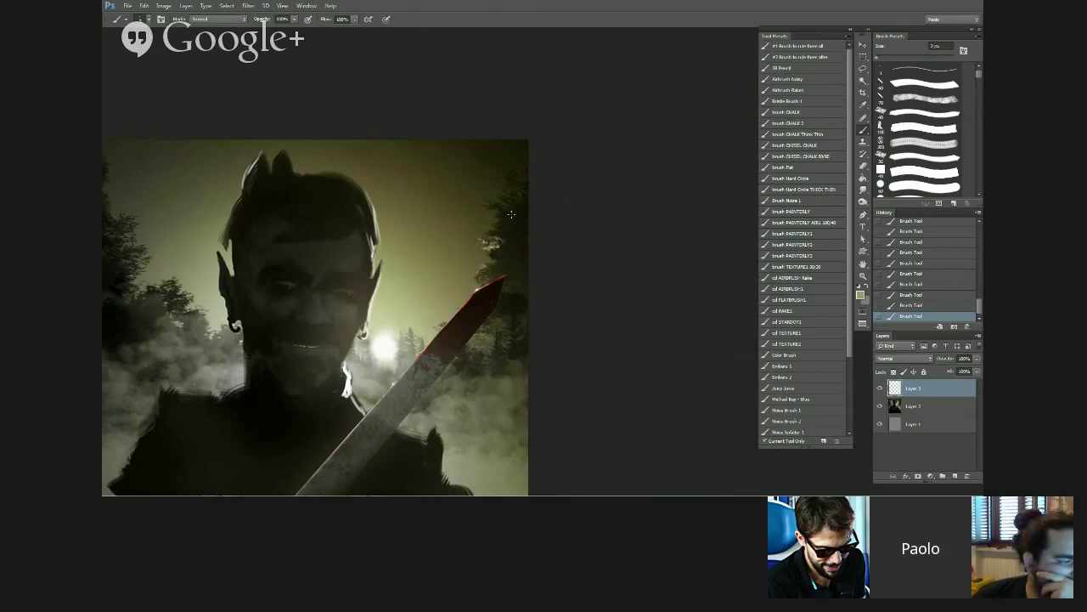
alt+click(461, 235)
alt+click(518, 226)
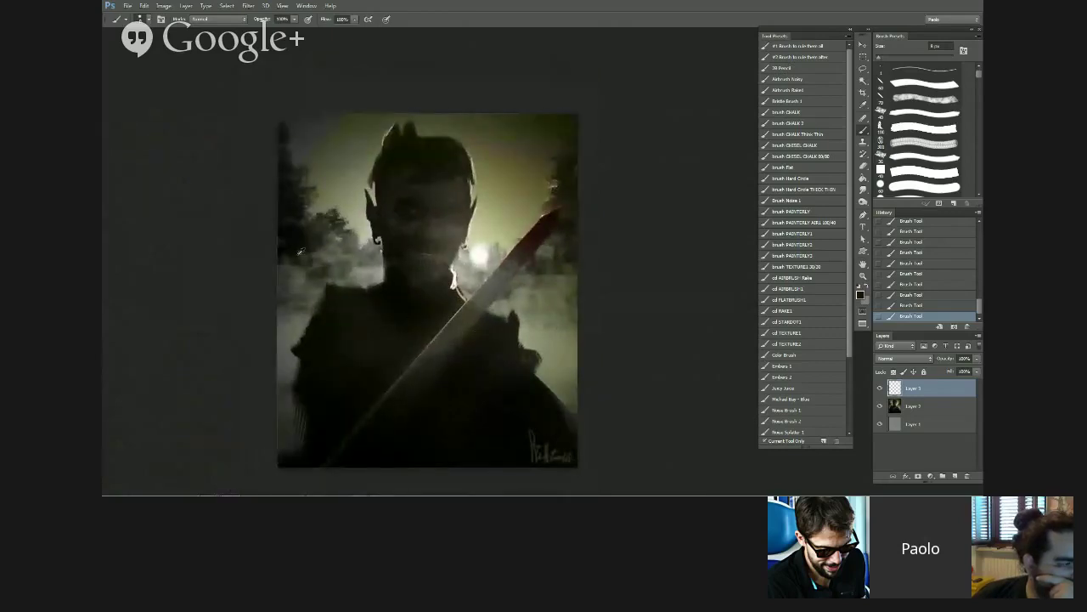
Step: Resize the brush and clean up the ragged shoulder contour opposite the sword, using colours sampled from the dark clothing and fog
key(bracketright)
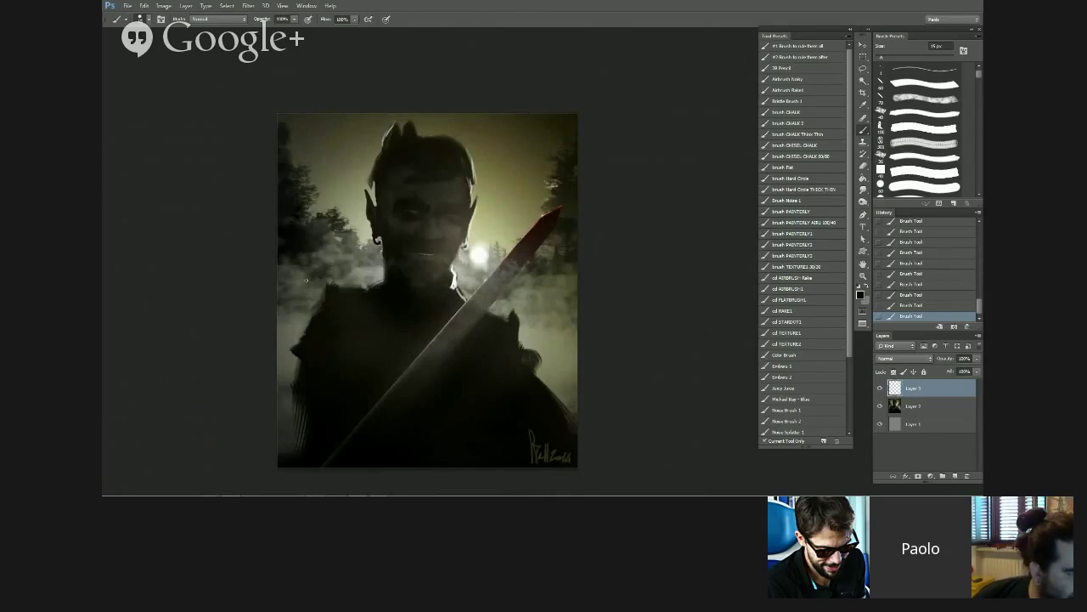
key(bracketright)
key(bracketright)
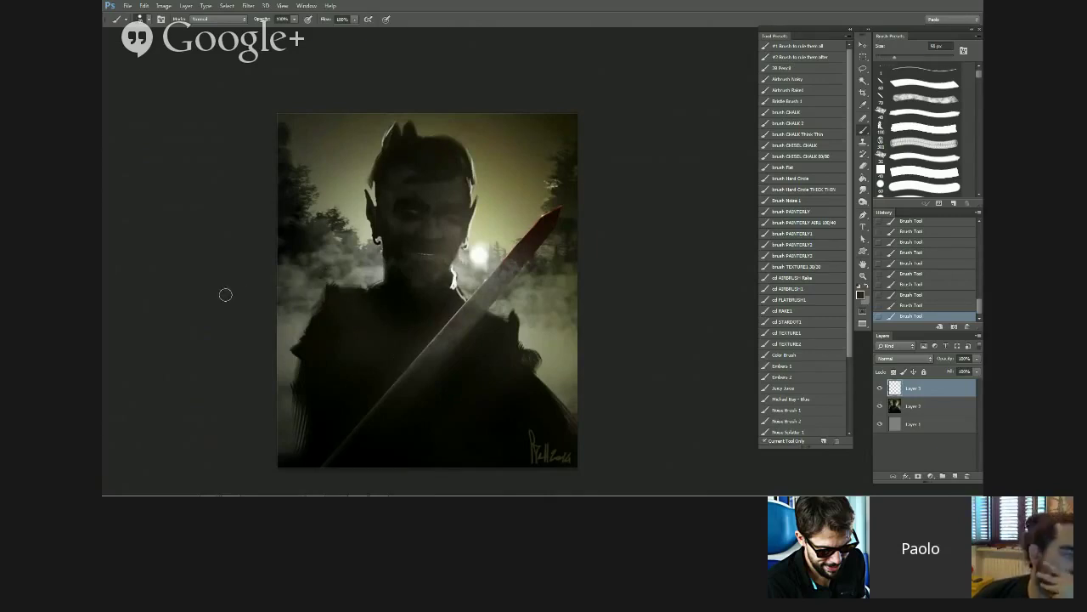
key(bracketleft)
key(bracketleft)
key(bracketleft)
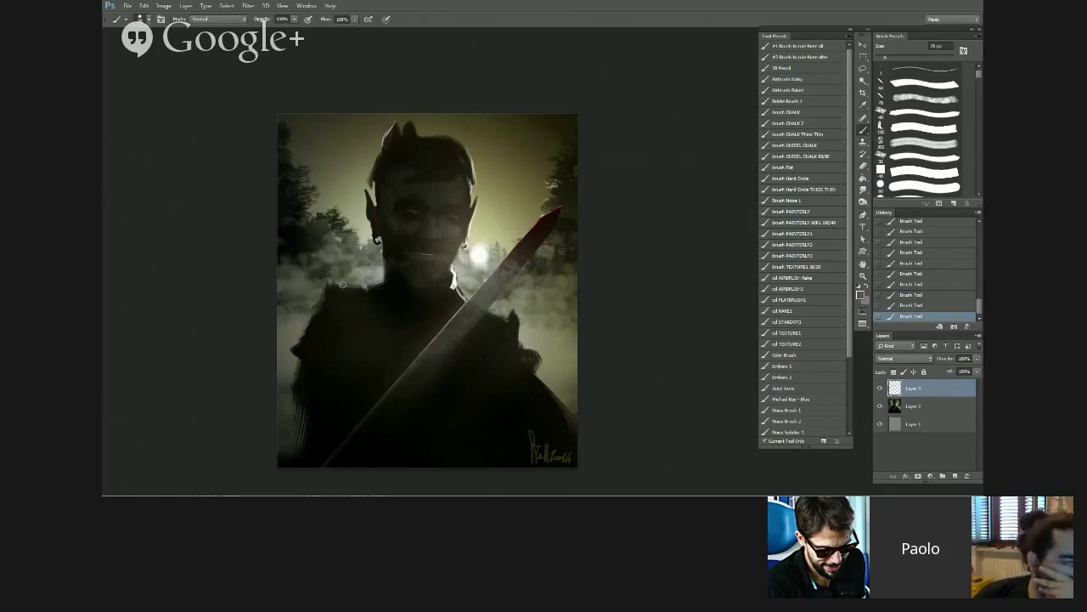
key(bracketright)
key(bracketleft)
alt+click(333, 277)
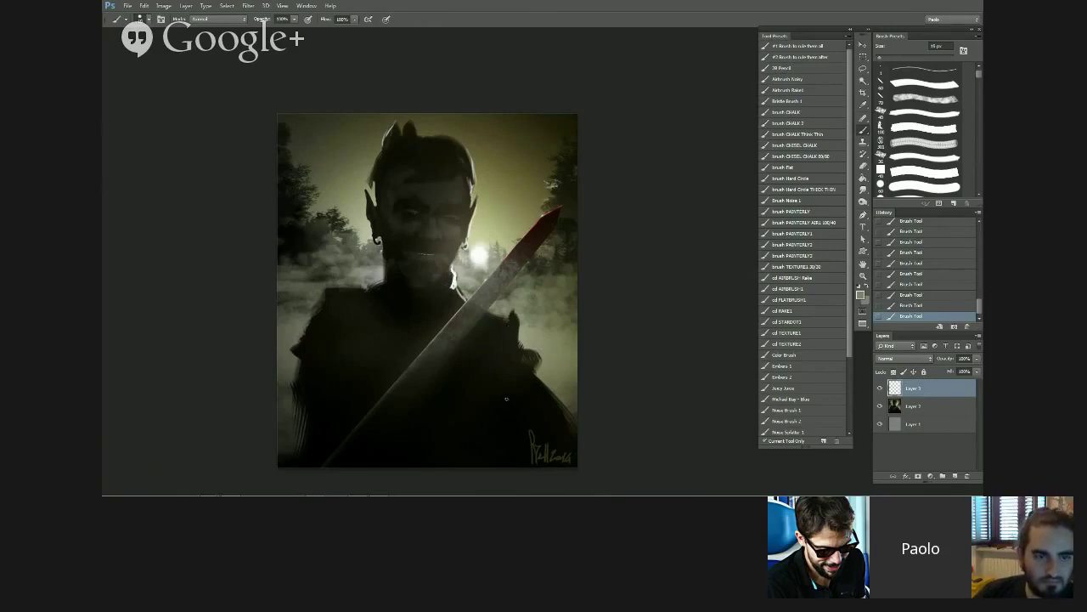
Step: Sketch thin light contour lines for the clothing folds on the sword-side arm and shoulder, plus a curved line on the opposite shoulder
mouse_move(497, 331)
mouse_down()
mouse_move(469, 378)
mouse_move(467, 410)
mouse_up()
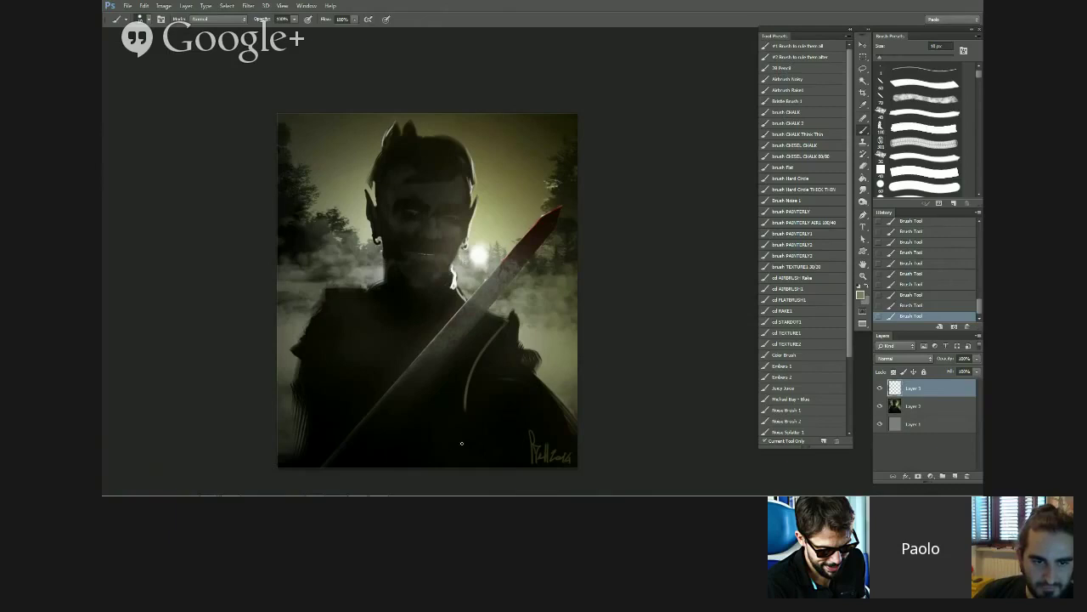
mouse_move(409, 464)
mouse_down()
mouse_move(455, 472)
mouse_move(443, 449)
mouse_move(481, 468)
mouse_move(427, 440)
mouse_move(503, 445)
mouse_move(451, 428)
mouse_move(515, 426)
mouse_move(474, 427)
mouse_up()
mouse_move(483, 375)
mouse_down()
mouse_move(509, 375)
mouse_move(522, 397)
mouse_move(486, 418)
mouse_move(528, 440)
mouse_up()
mouse_move(379, 468)
mouse_down()
mouse_move(461, 420)
mouse_move(488, 344)
mouse_move(455, 411)
mouse_up()
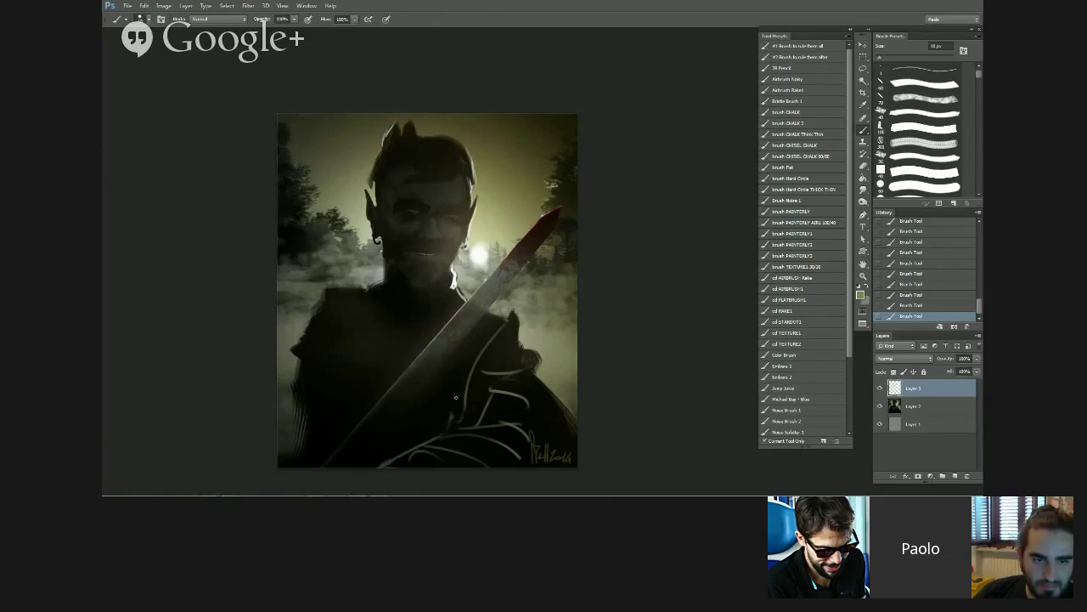
drag(509, 317, 467, 380)
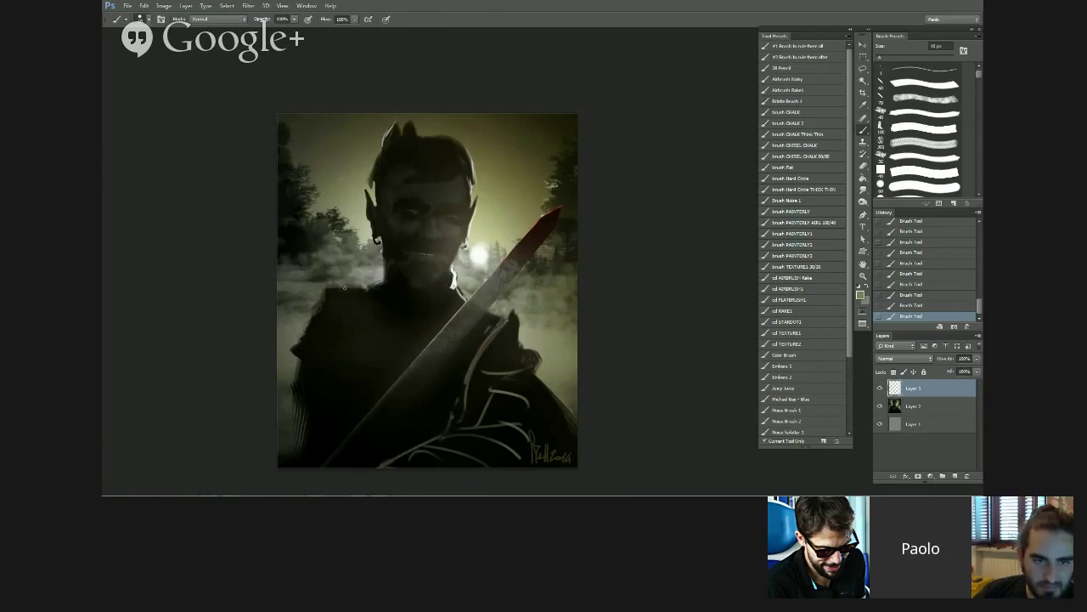
mouse_move(340, 293)
mouse_down()
mouse_move(331, 365)
mouse_move(333, 344)
mouse_up()
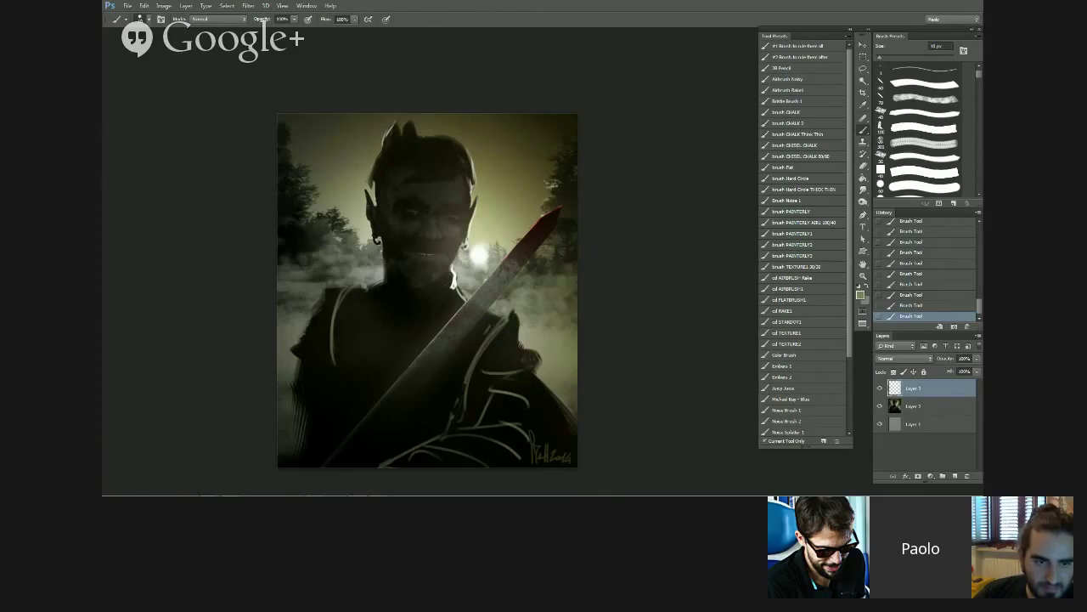
Step: Examine the sketched clothing lines and the face at different magnifications, adjusting the brush size
scroll(385, 252, down, 2)
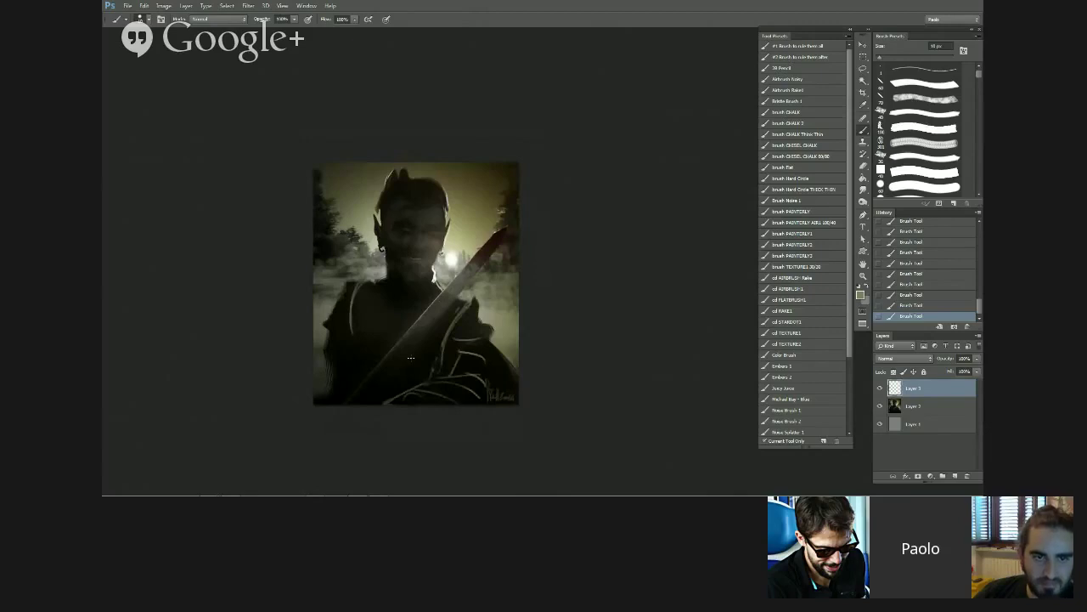
scroll(415, 219, up, 2)
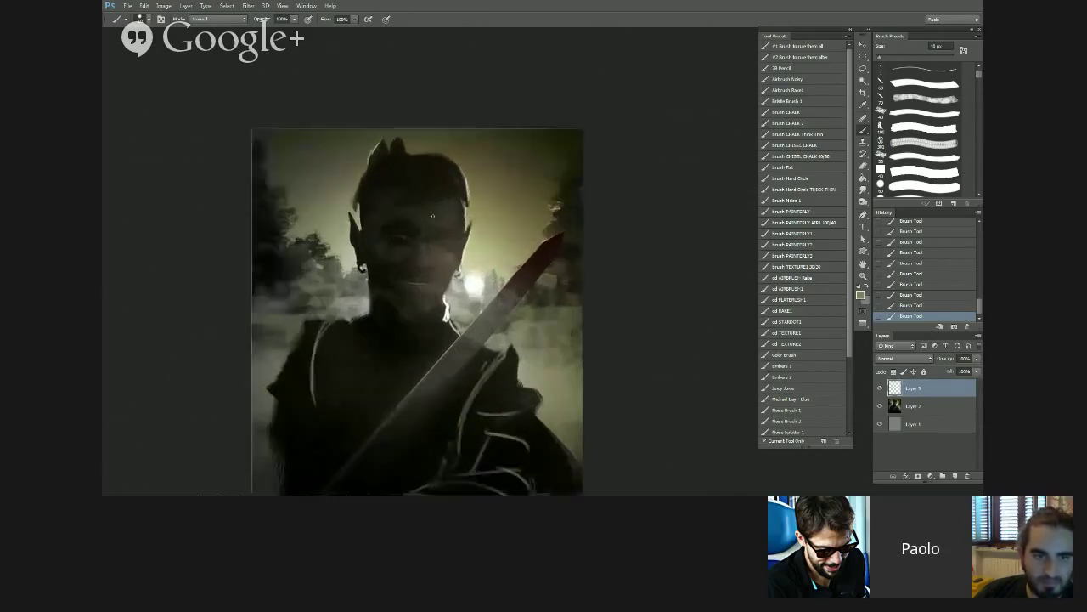
key(bracketleft)
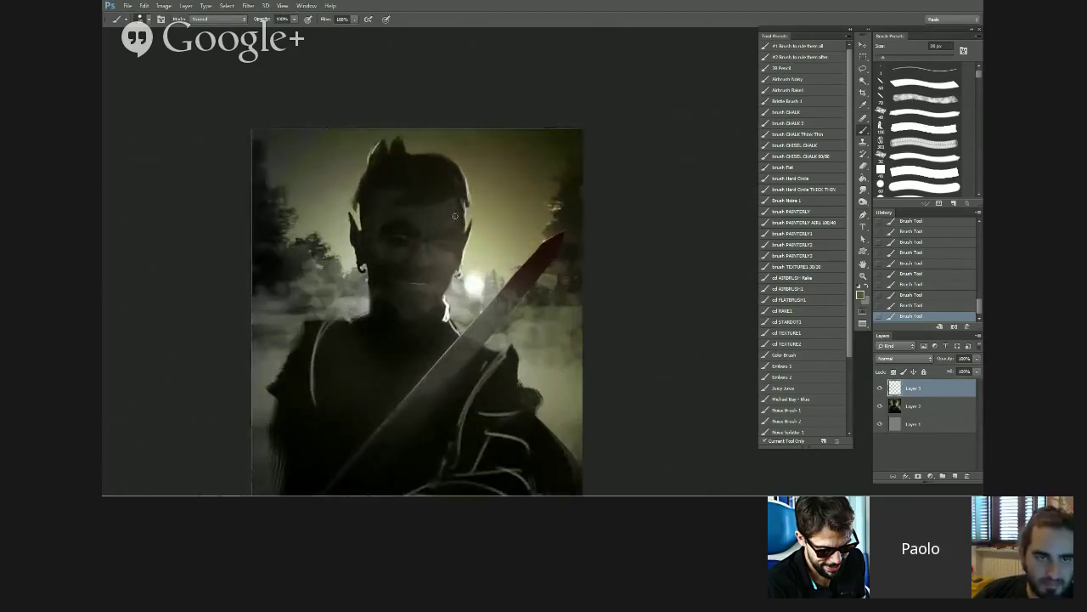
key(bracketright)
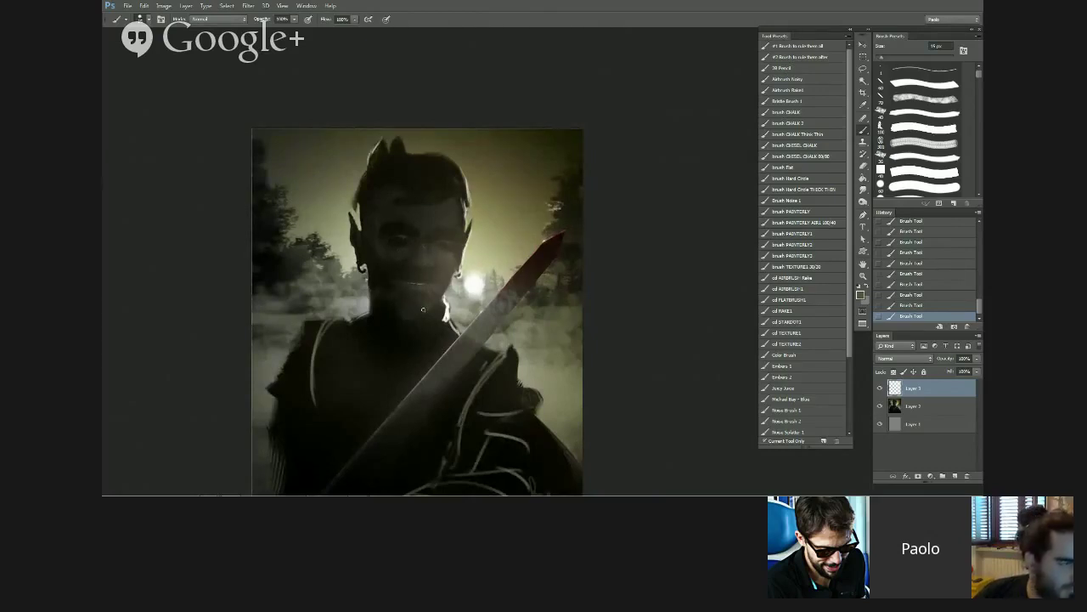
scroll(419, 310, down, 1)
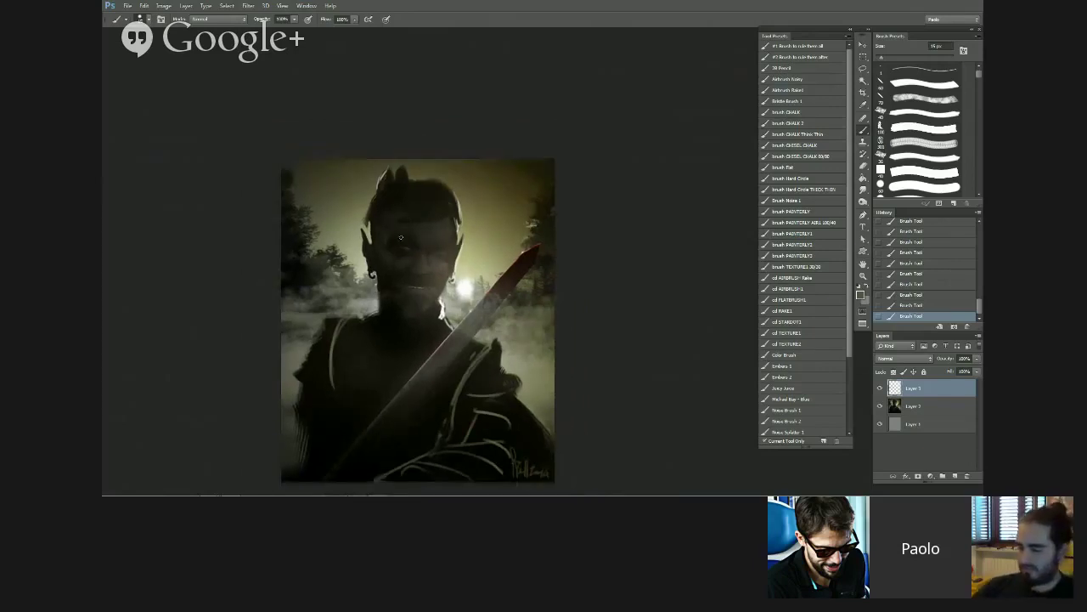
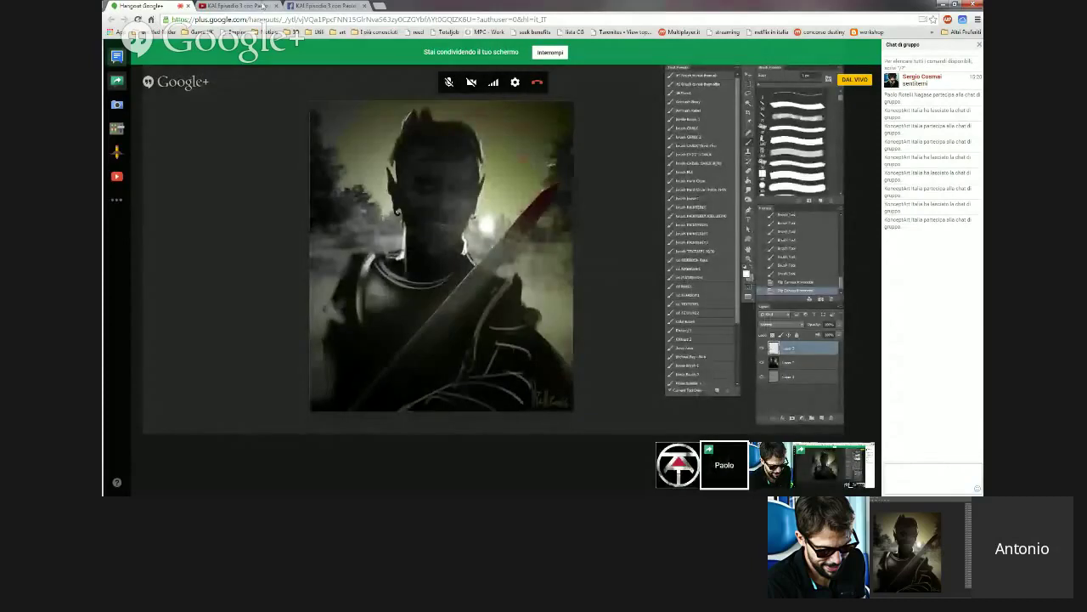
Step: Switch to the Facebook event page for KAI Episodio 3 in the browser and leave it again
click(315, 6)
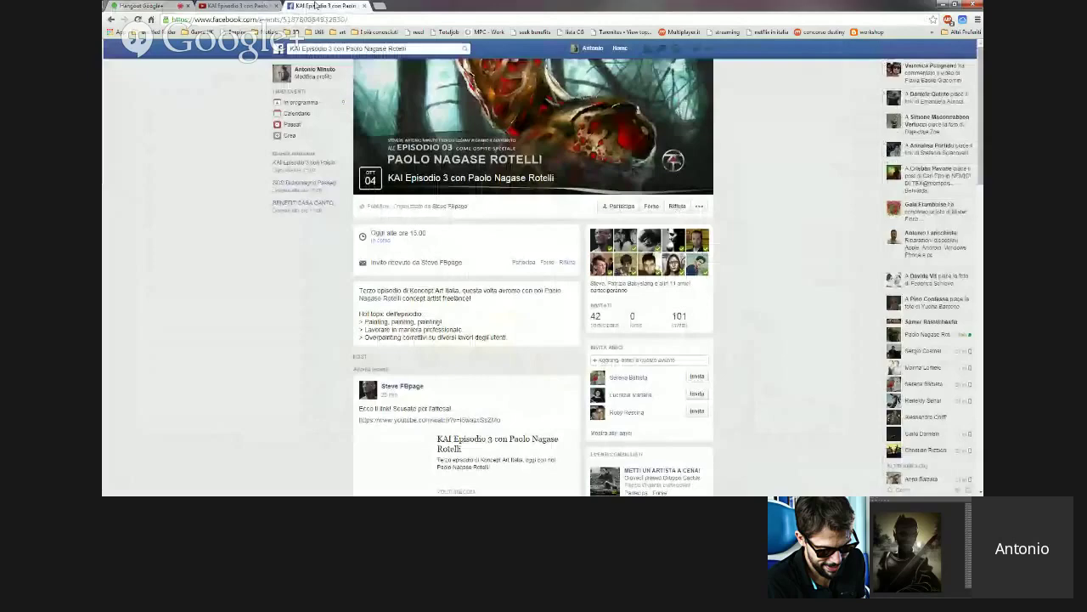
key(ctrl+shift+Tab)
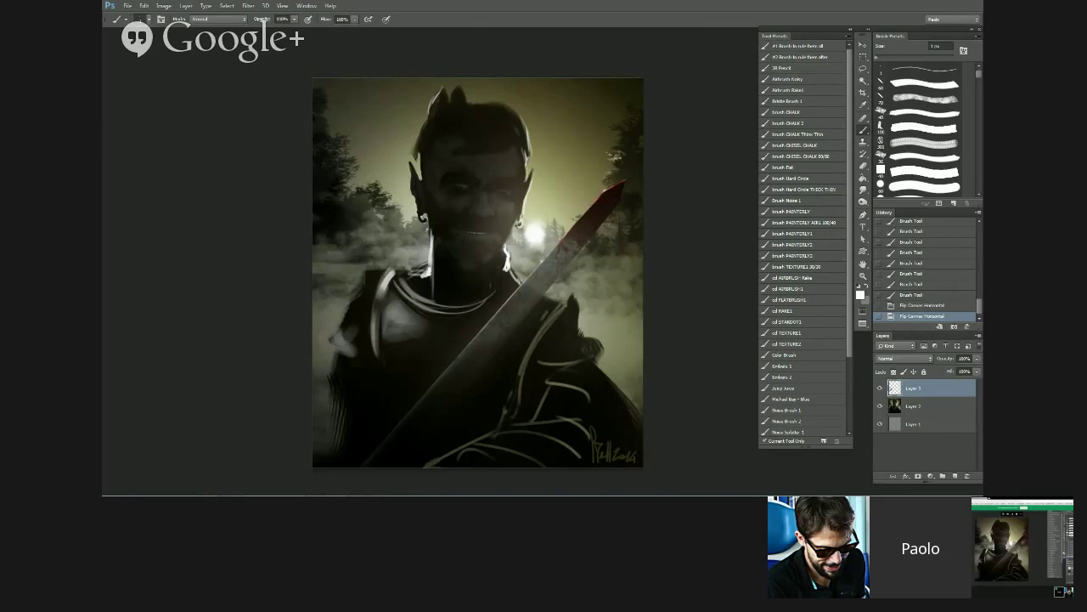
Step: Open the Doodle_new_01 image with the four character sketches from the Doodles folder and enlarge the view
click(127, 10)
click(136, 24)
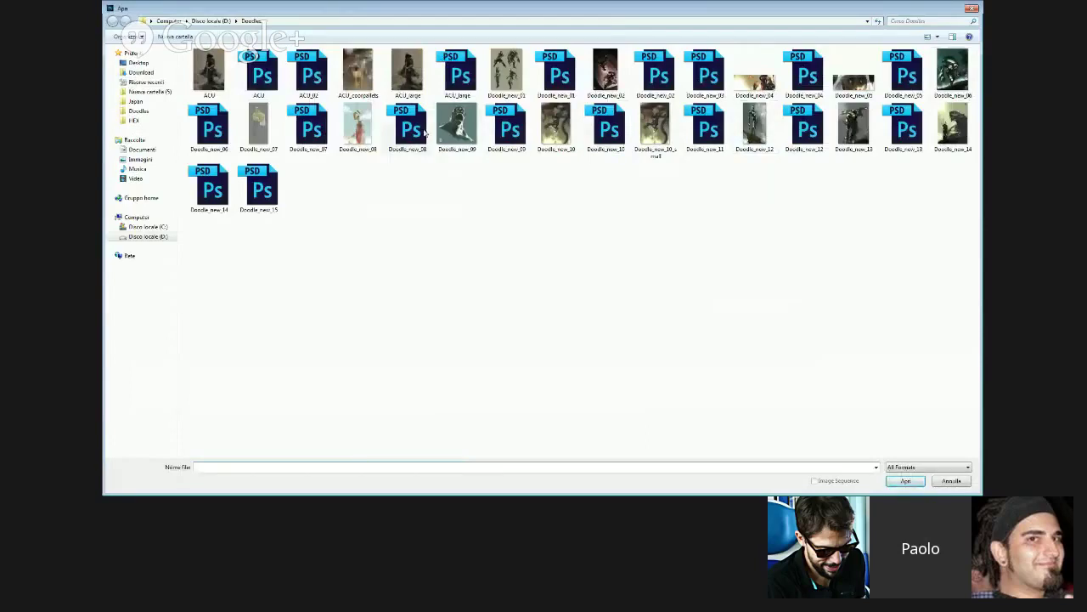
click(515, 85)
double_click(508, 74)
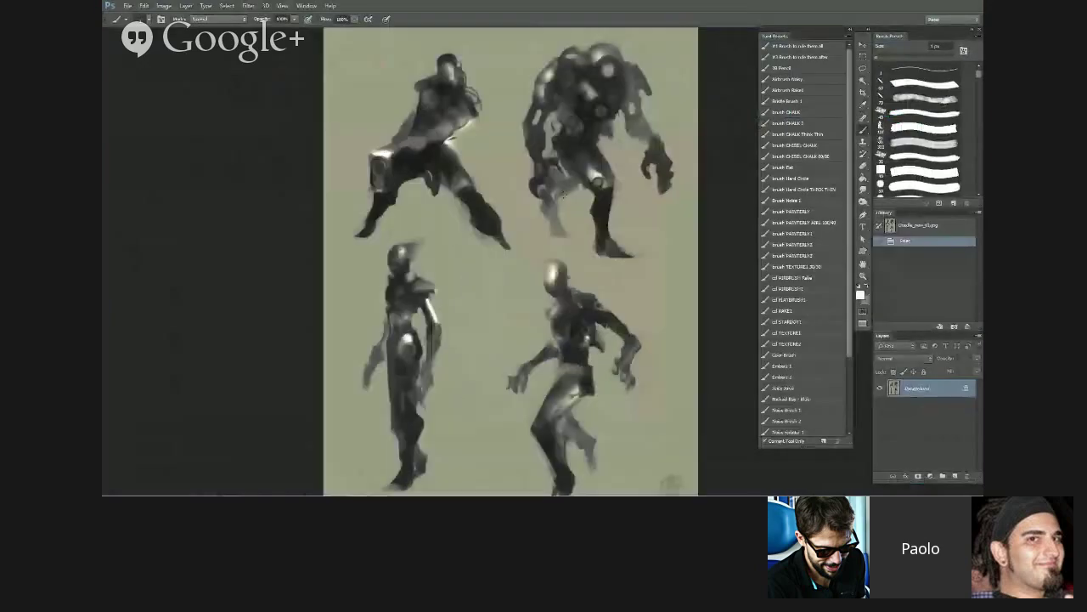
key(ctrl+plus)
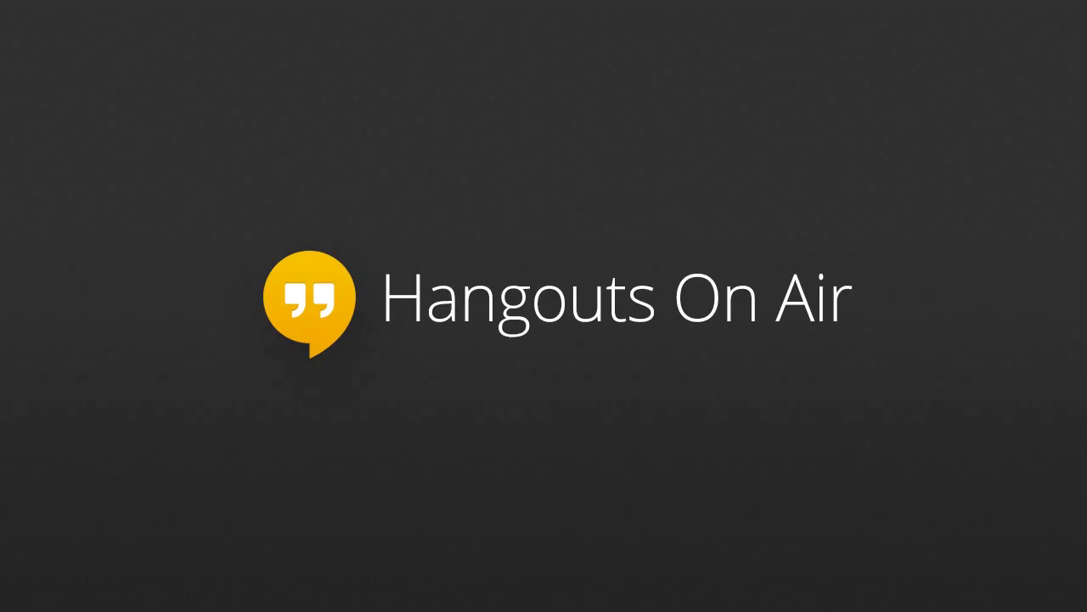